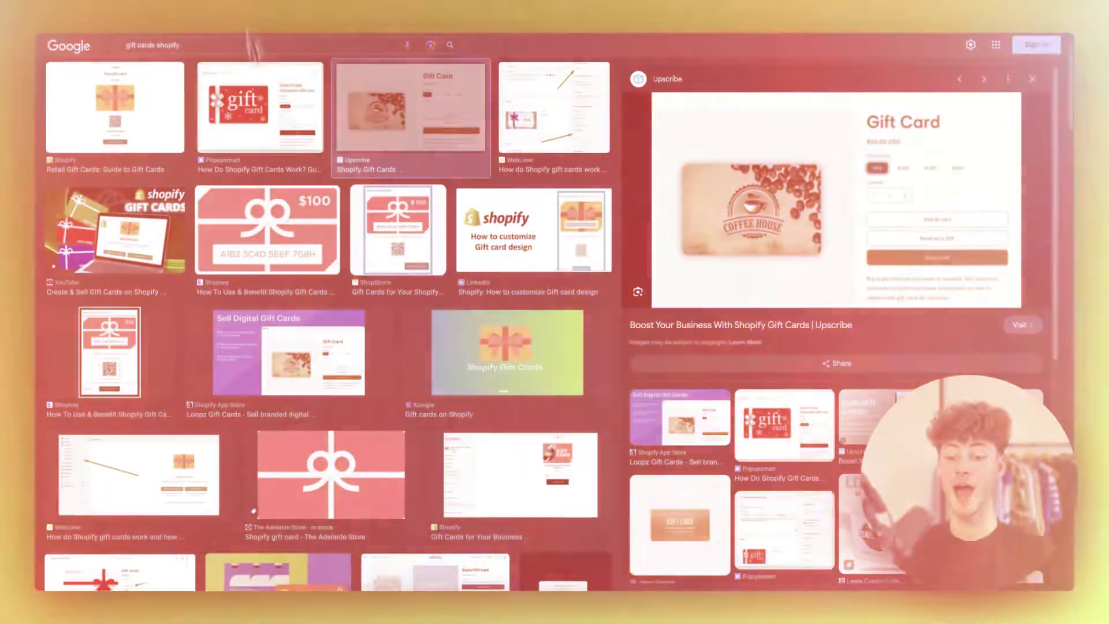
Preview the Popupsmart gift card example from the Google Images results for 'gift cards shopify'.
left_click(260, 121)
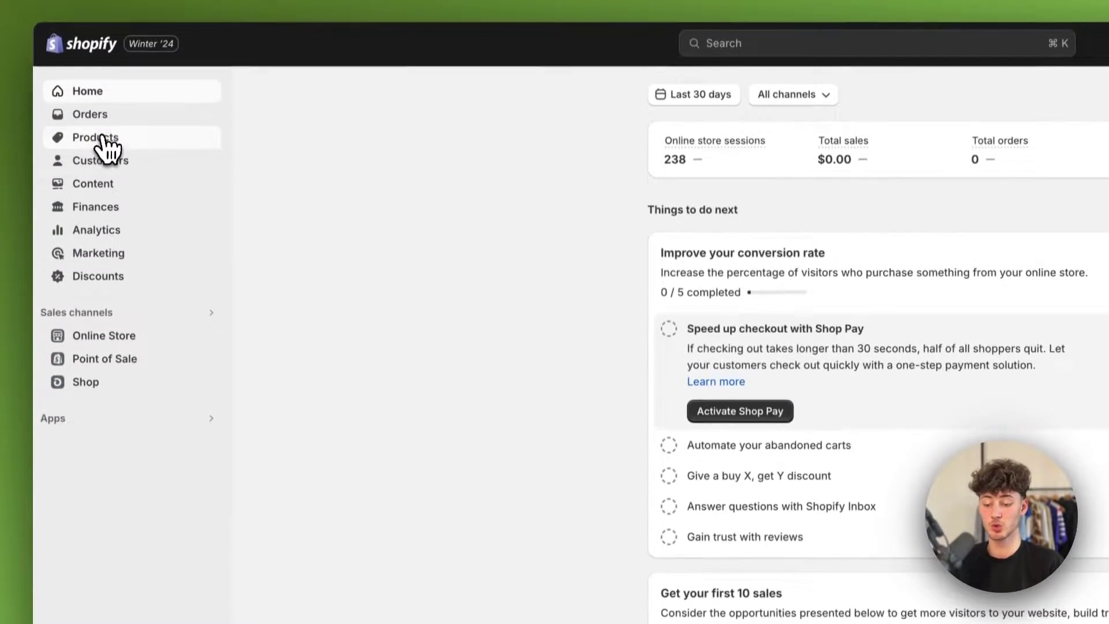
Go to Products > Gift cards and read the empty 'Start selling gift cards' page.
left_click(119, 10)
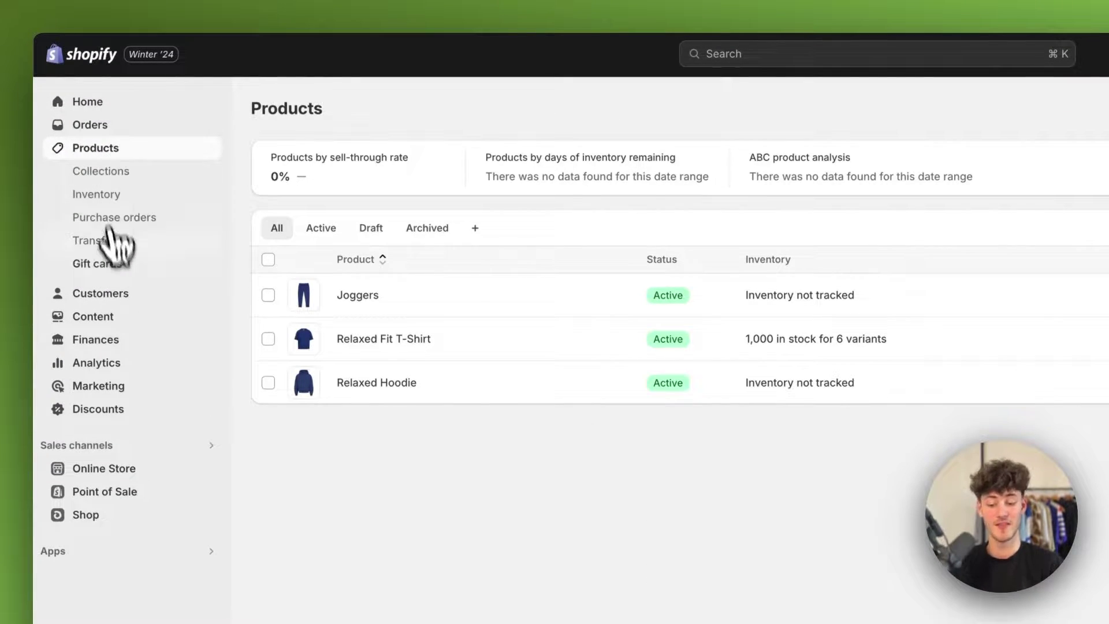
left_click(104, 265)
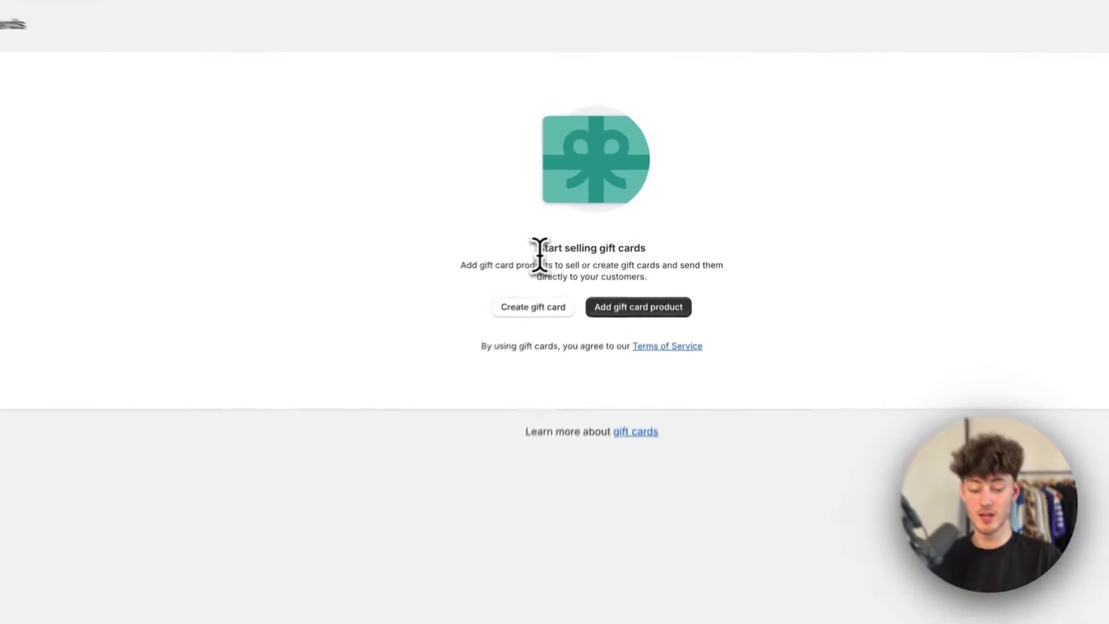
left_click_drag(745, 300, 799, 300)
left_click_drag(571, 261, 642, 291)
left_click(651, 296)
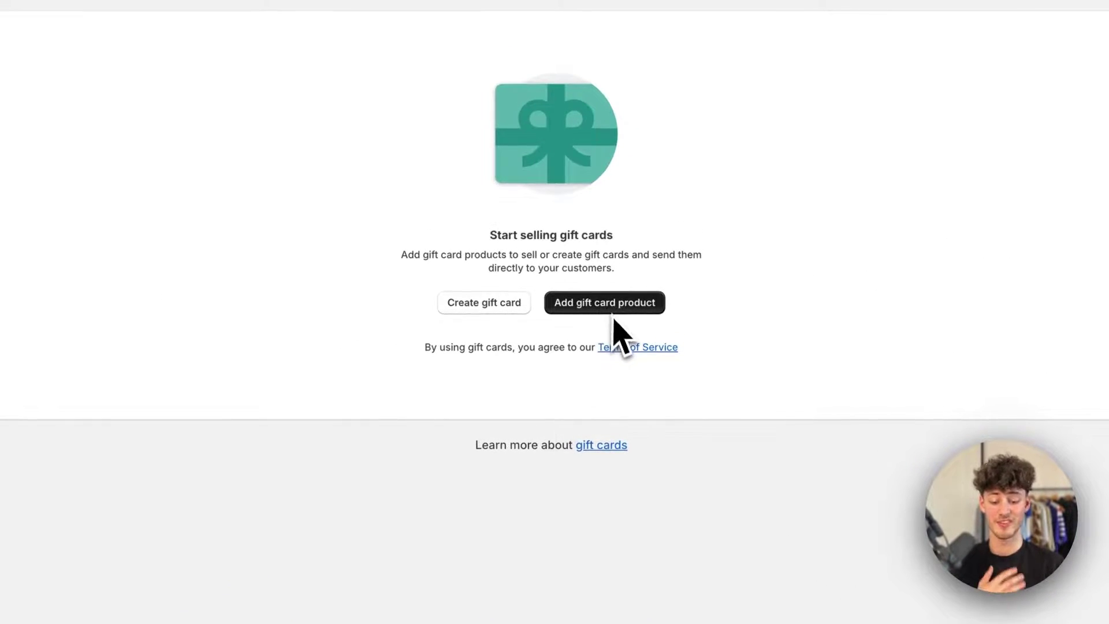
Create a new gift card product titled 'Gift Card', keeping the default $10–$100 denominations.
left_click(618, 306)
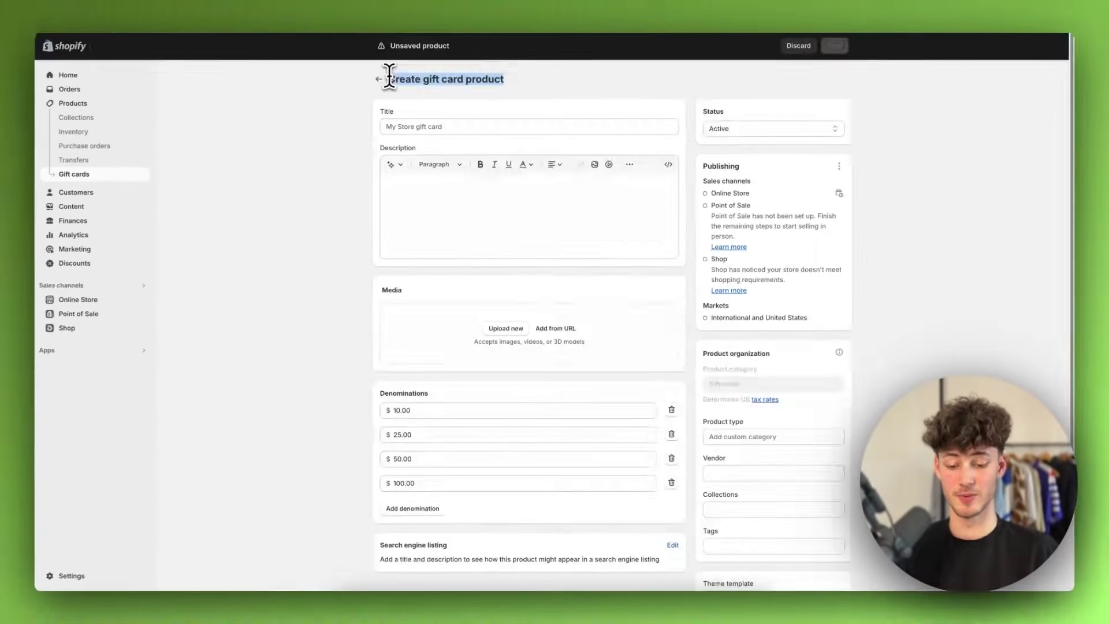
left_click_drag(504, 79, 391, 79)
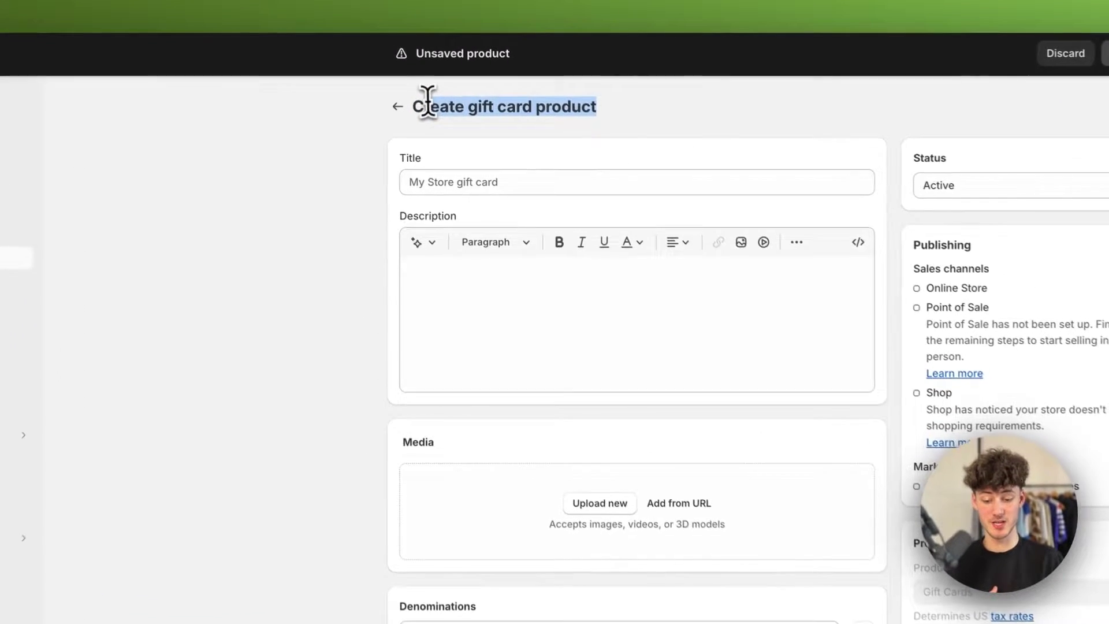
left_click(511, 145)
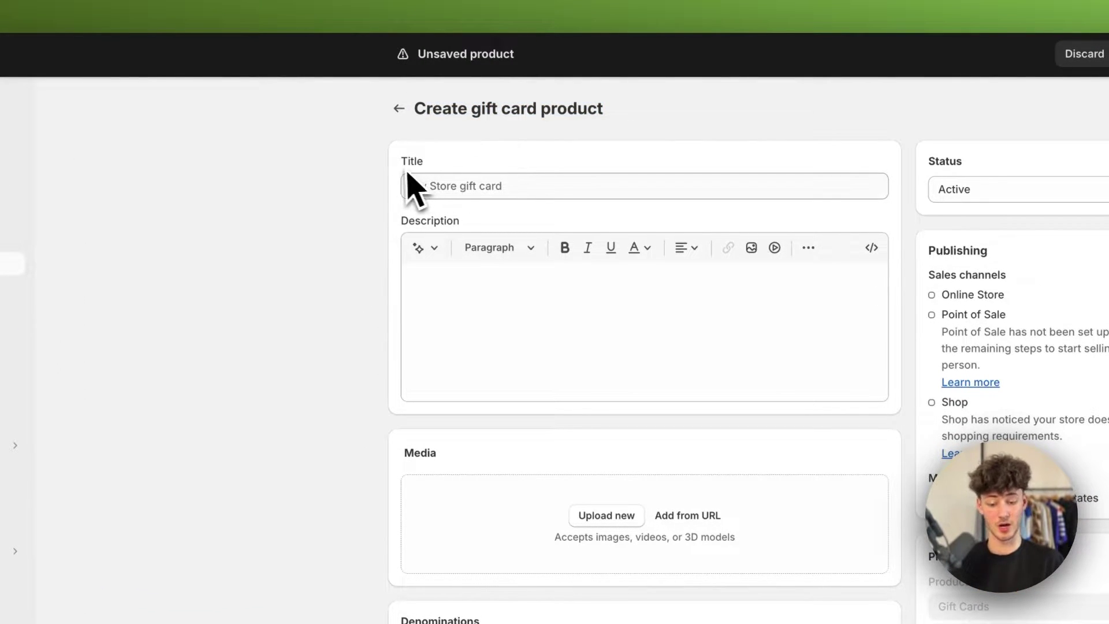
left_click_drag(401, 168, 454, 174)
left_click(455, 175)
left_click(457, 181)
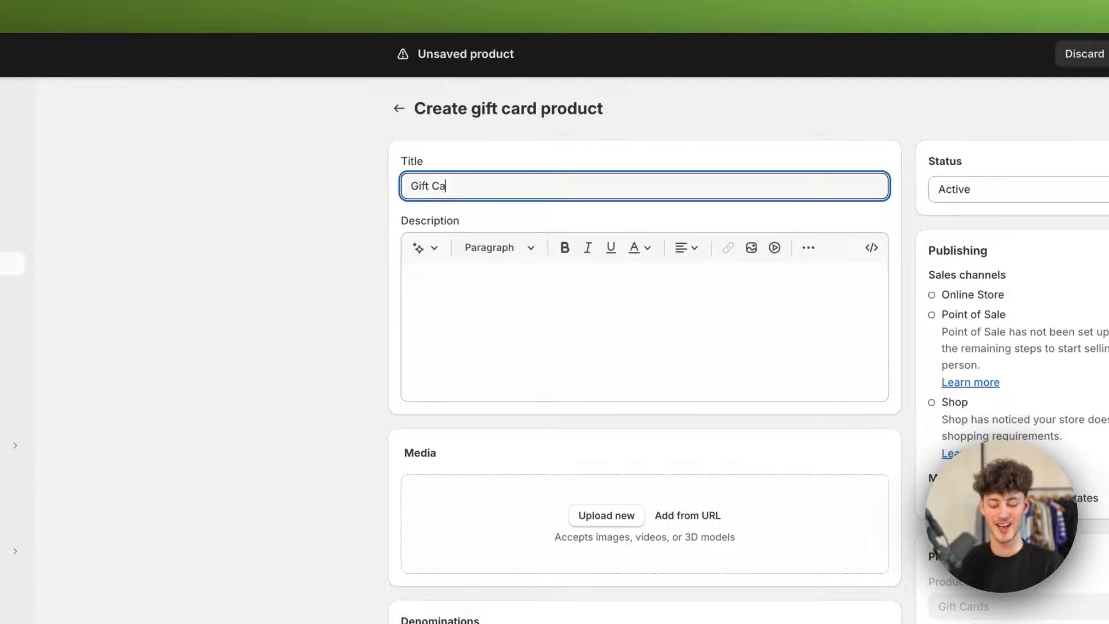
key("super+a")
left_click(400, 196)
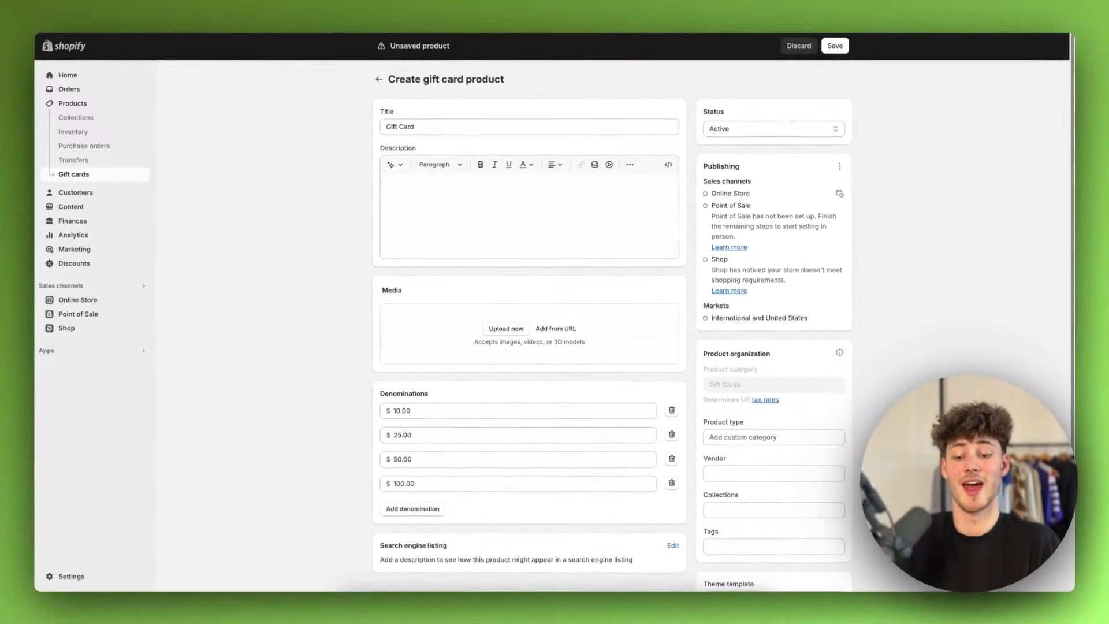
Open the AI description generator and enter features and keywords about high quality clothing items.
left_click_drag(386, 151, 384, 179)
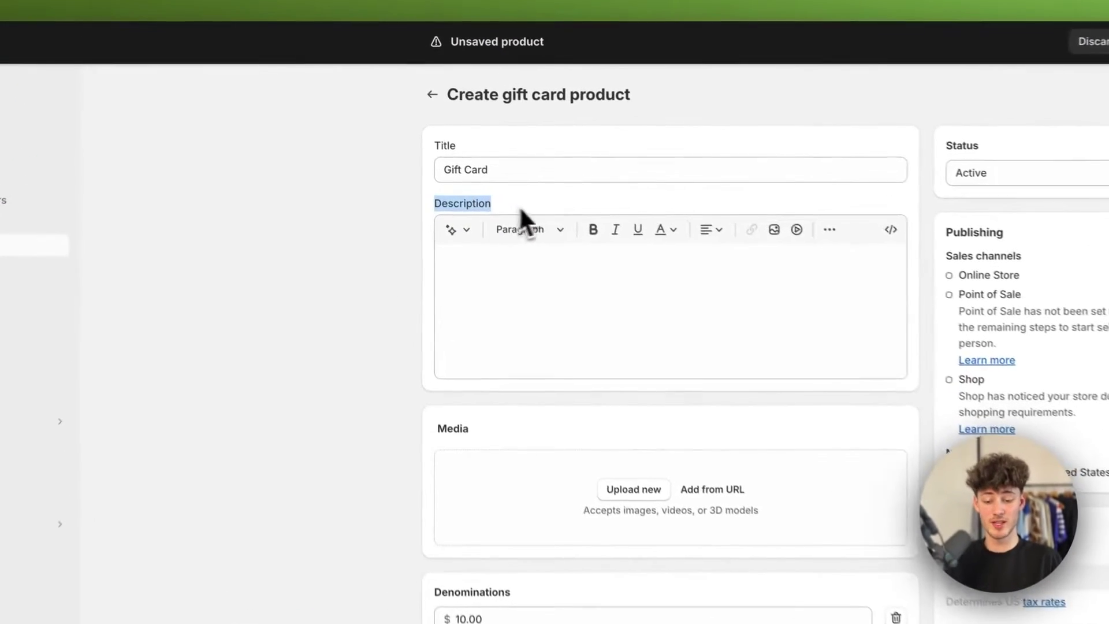
left_click(433, 218)
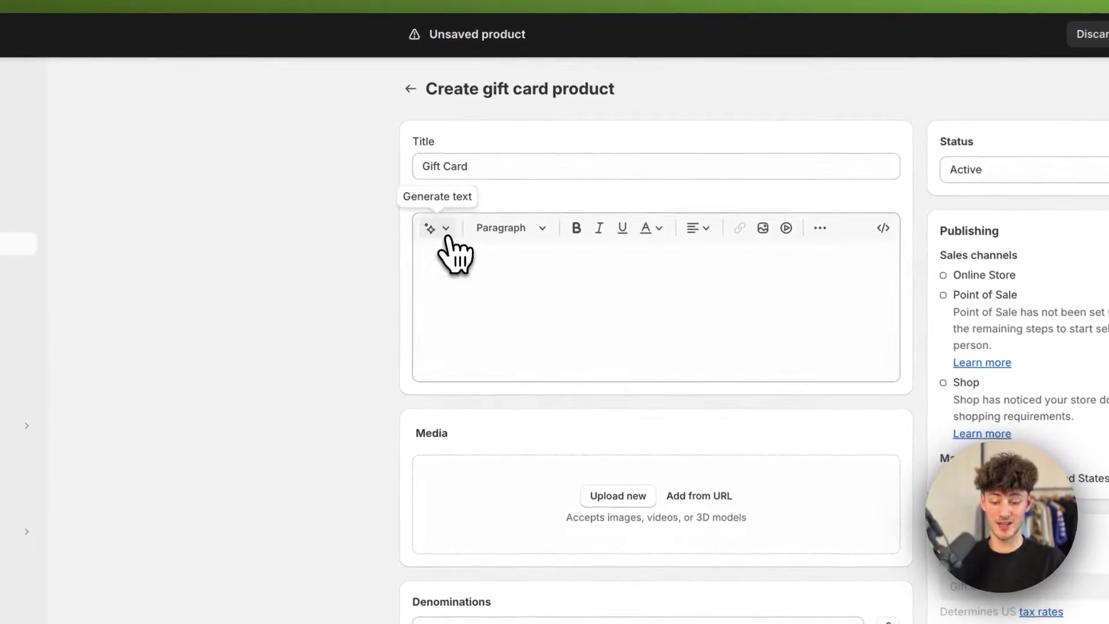
left_click(448, 235)
left_click_drag(428, 260, 582, 260)
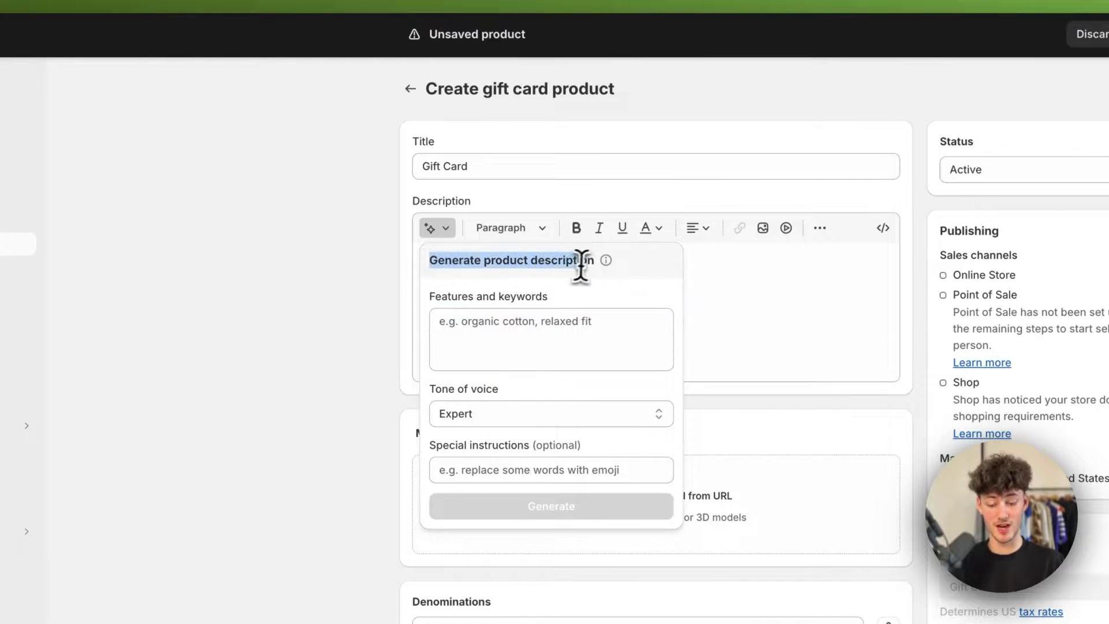
left_click(489, 301)
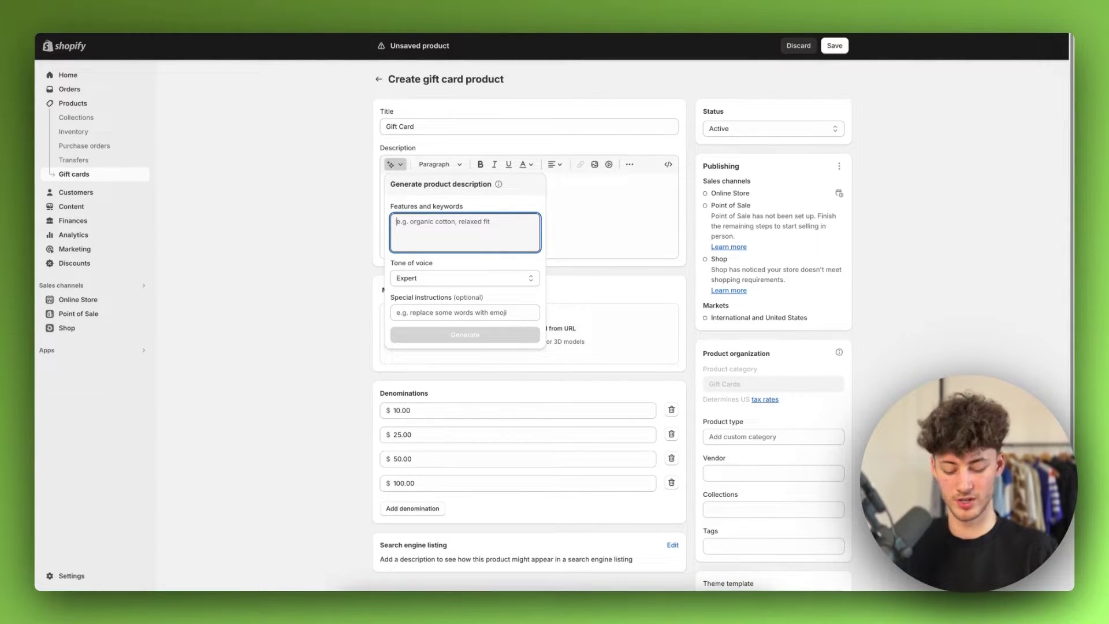
type("a g")
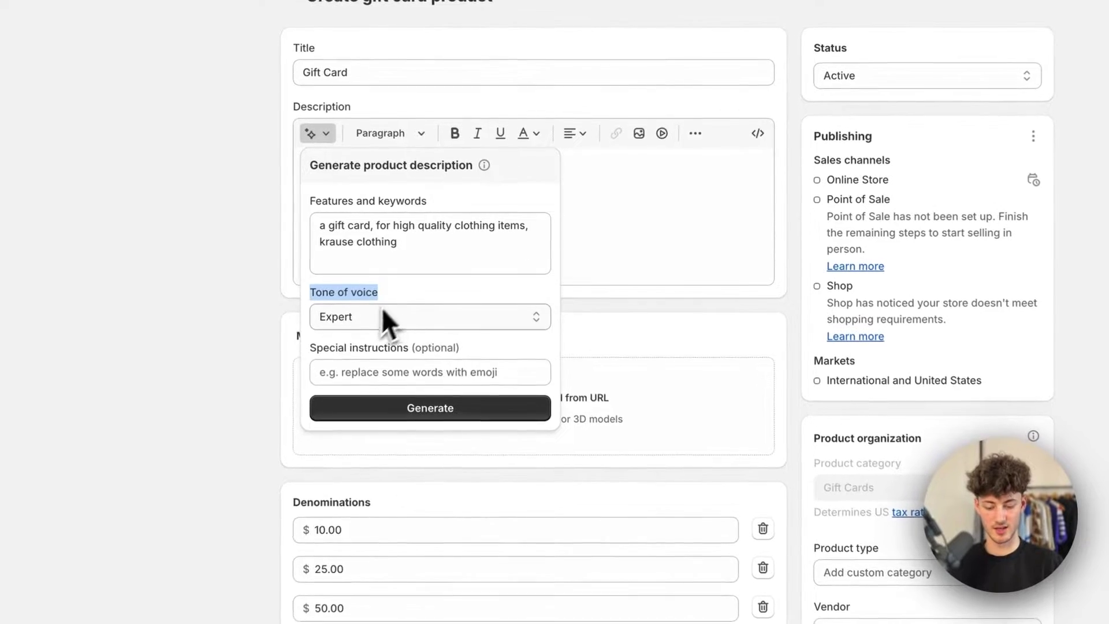
Generate an Expert-tone suggestion and keep it as the gift card's description.
left_click(437, 281)
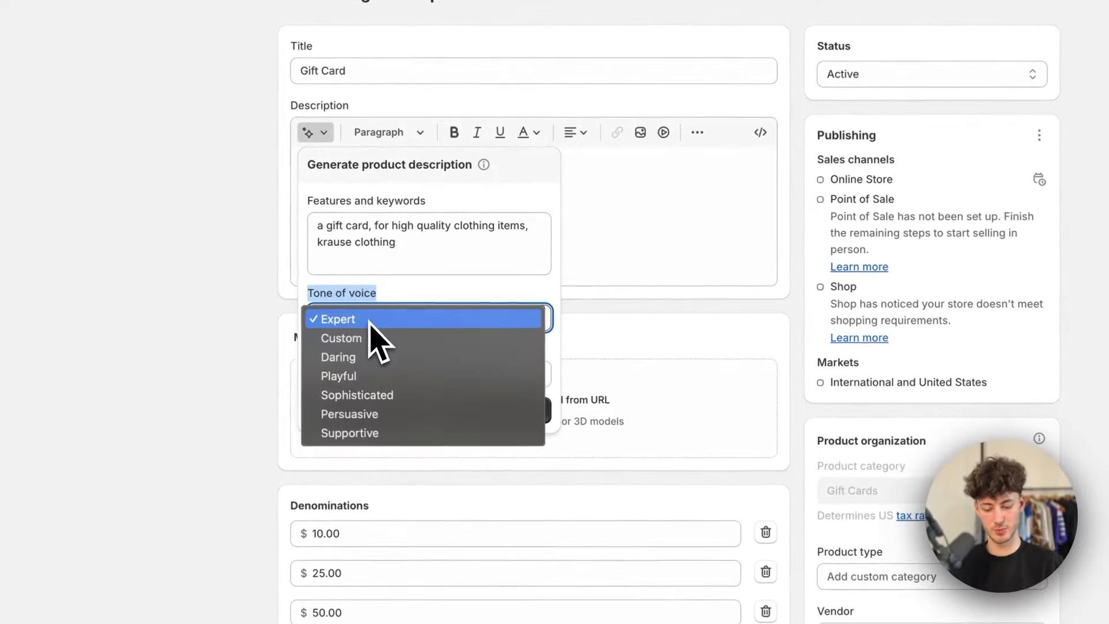
left_click(422, 283)
left_click(412, 418)
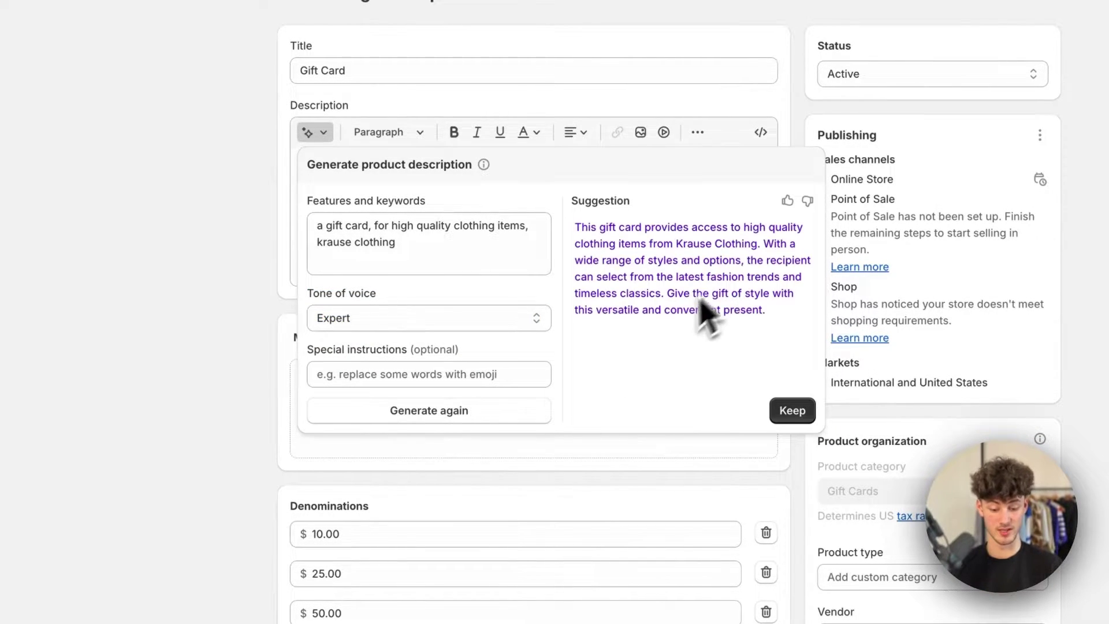
left_click_drag(573, 229, 668, 223)
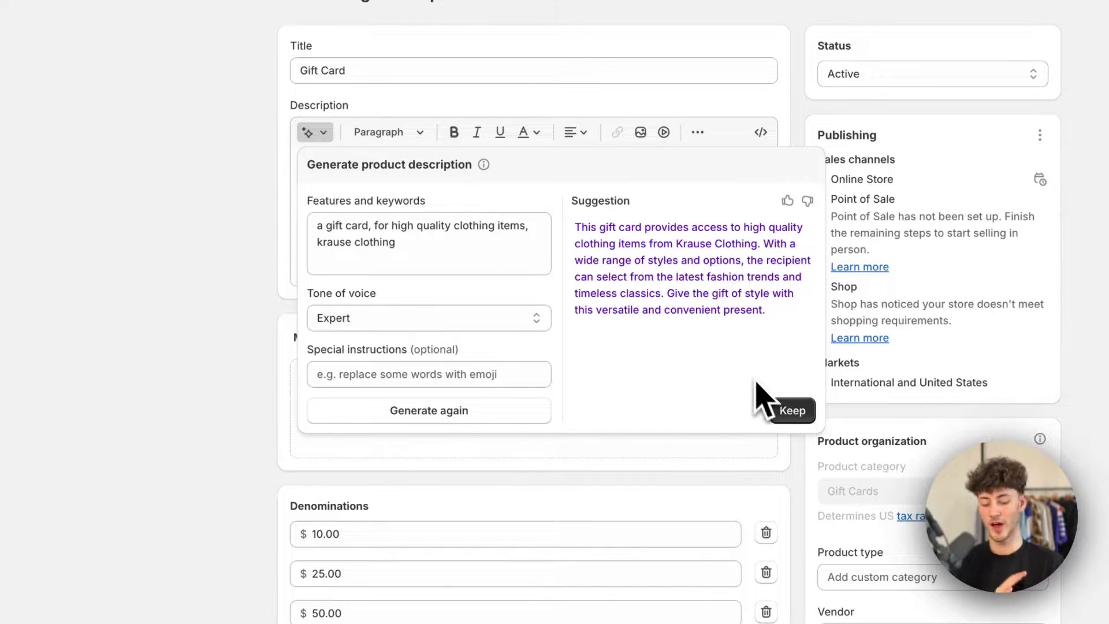
left_click(792, 412)
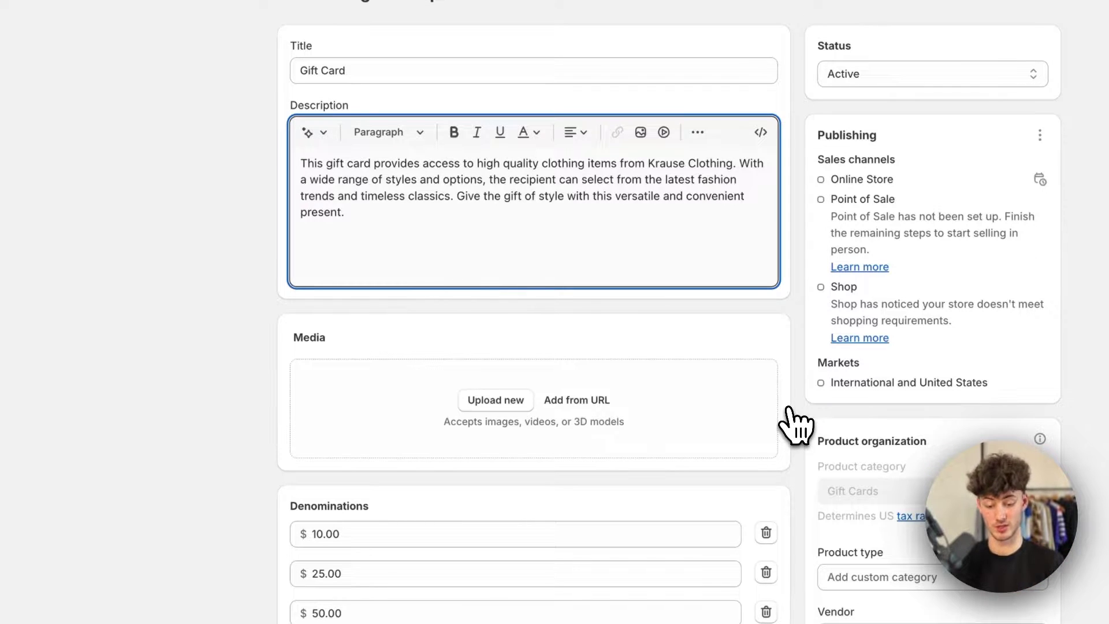
left_click_drag(431, 256, 289, 164)
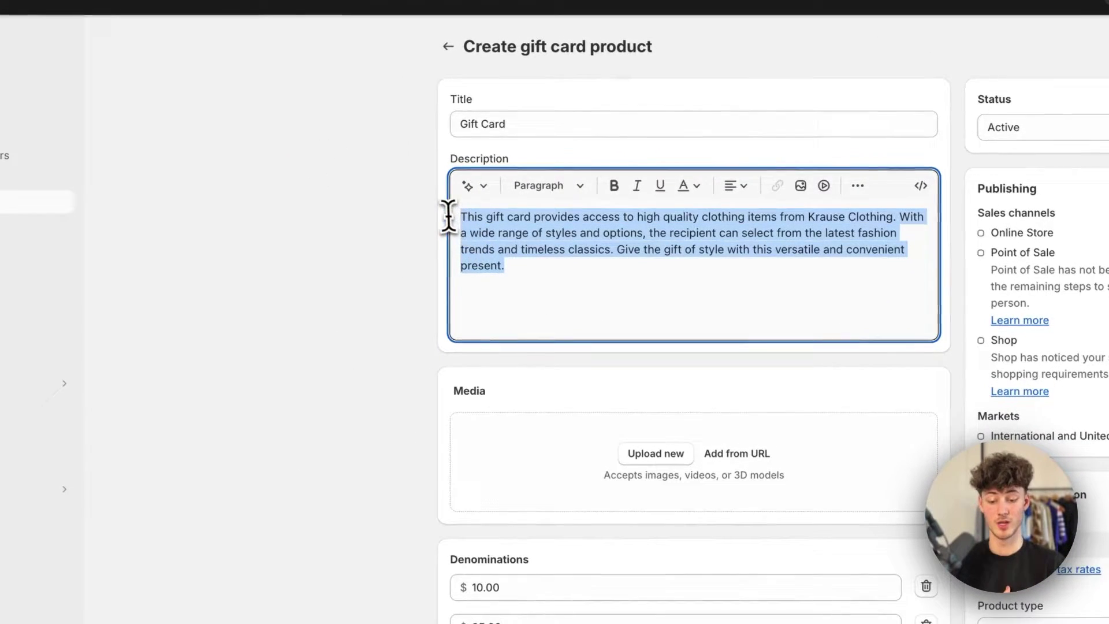
left_click(399, 255)
left_click(565, 310)
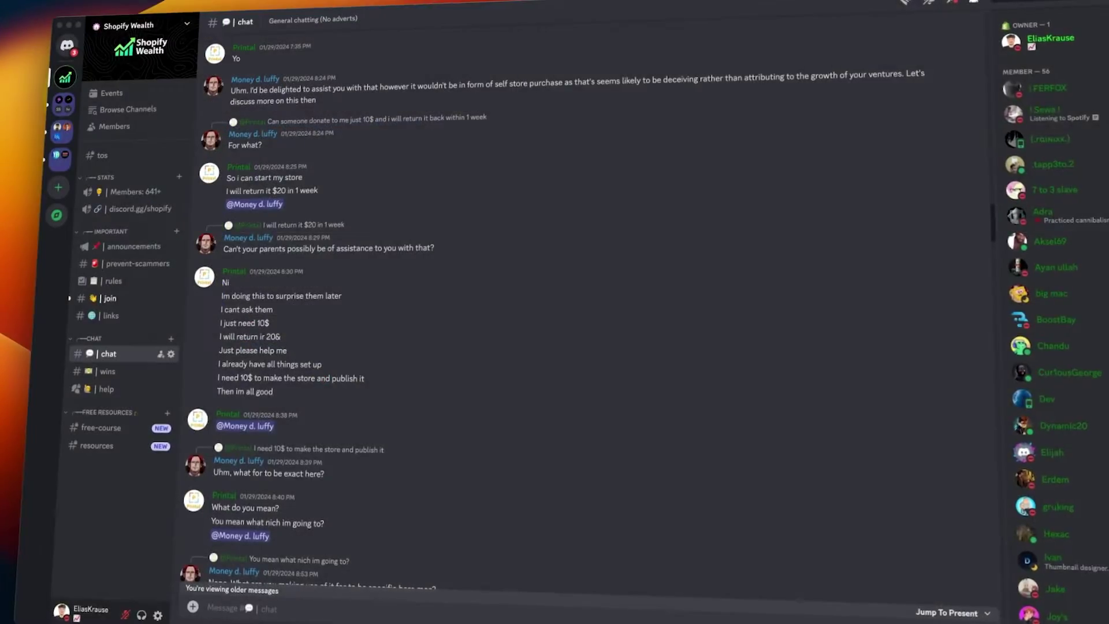
scroll(520, 312, "up", 15)
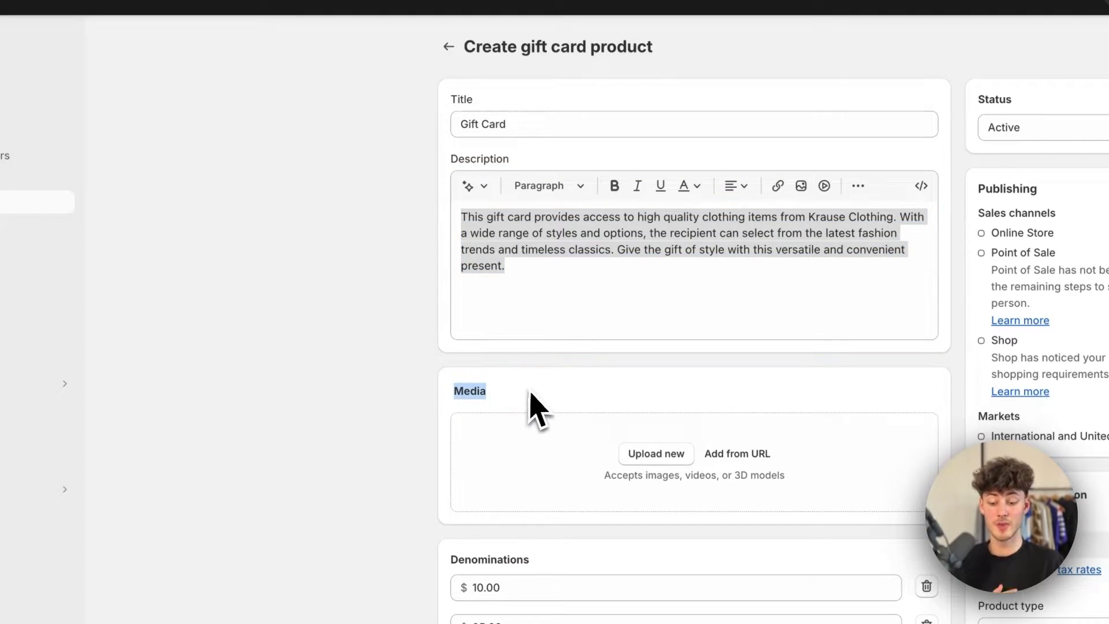
Scroll down to the product's Media section, then start a new browser tab for Figma.
scroll(534, 407, "down", 2)
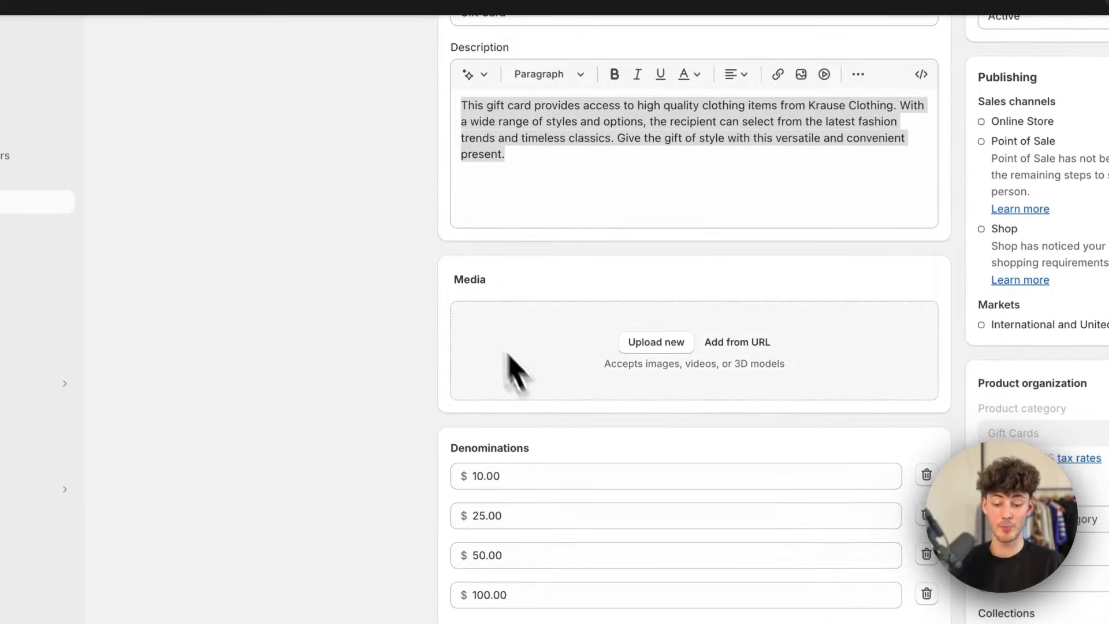
double_click(451, 282)
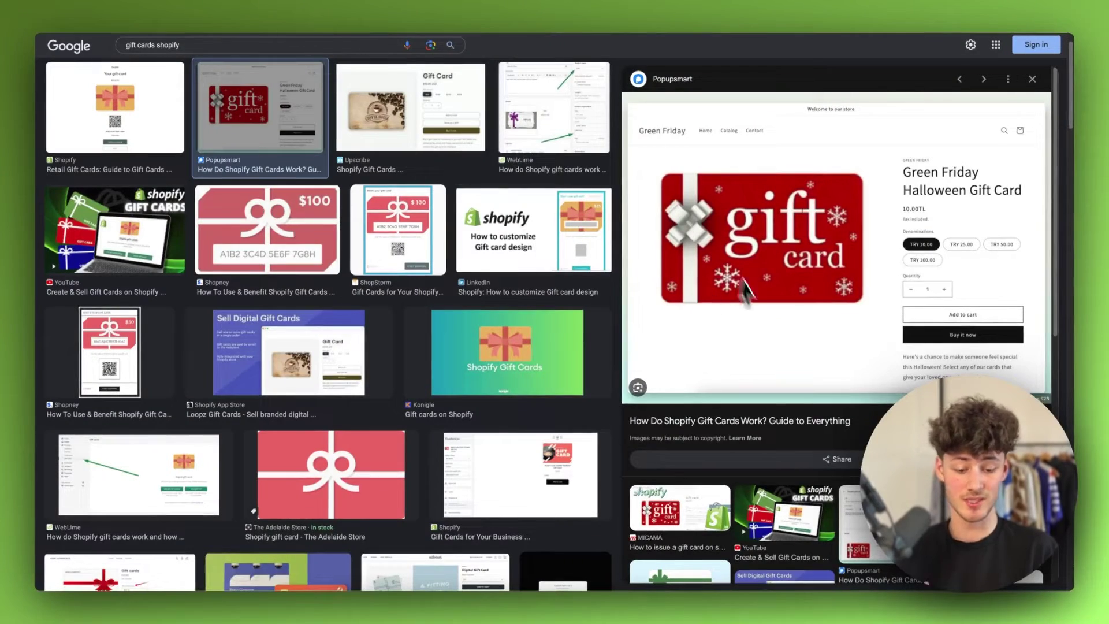
left_click(293, 249)
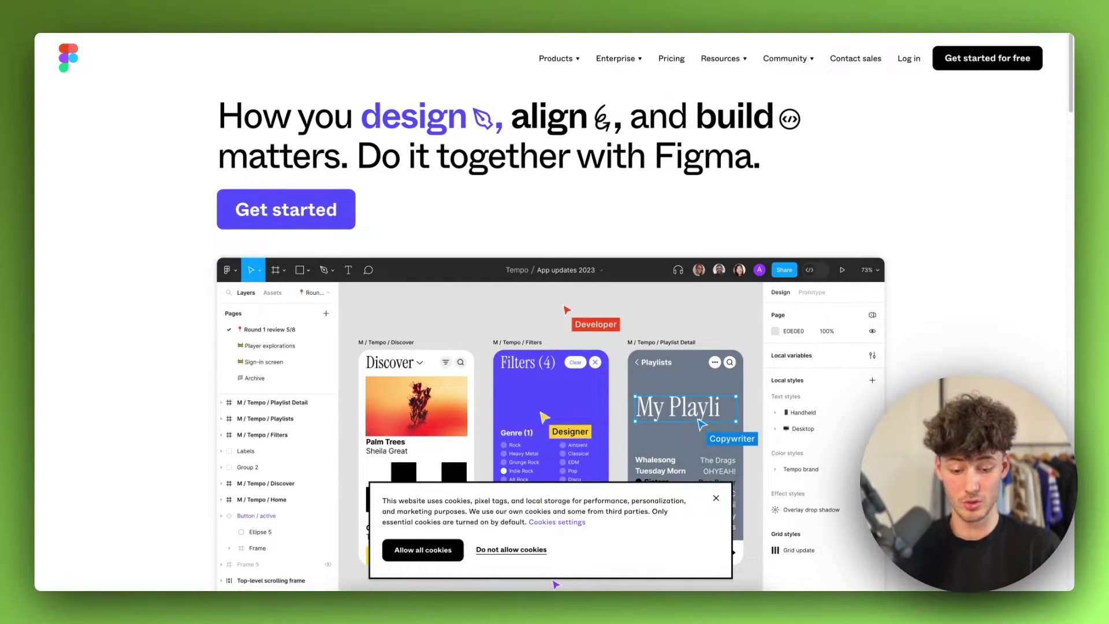
Search Figma Community for 'gift card' templates.
left_click(784, 60)
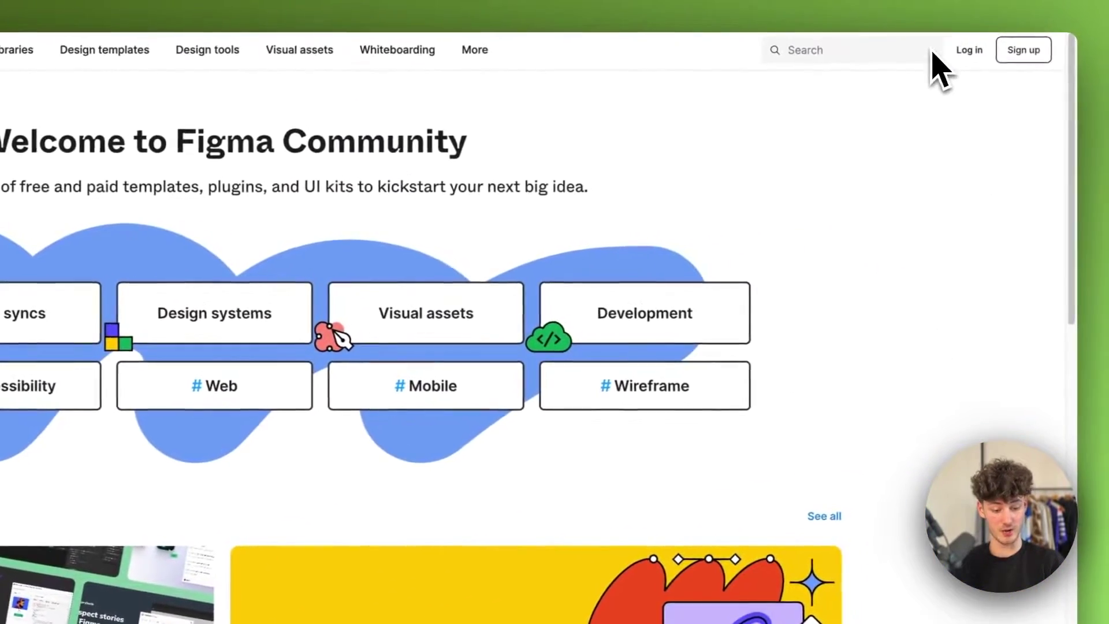
left_click(860, 55)
type("c")
key("BackSpace")
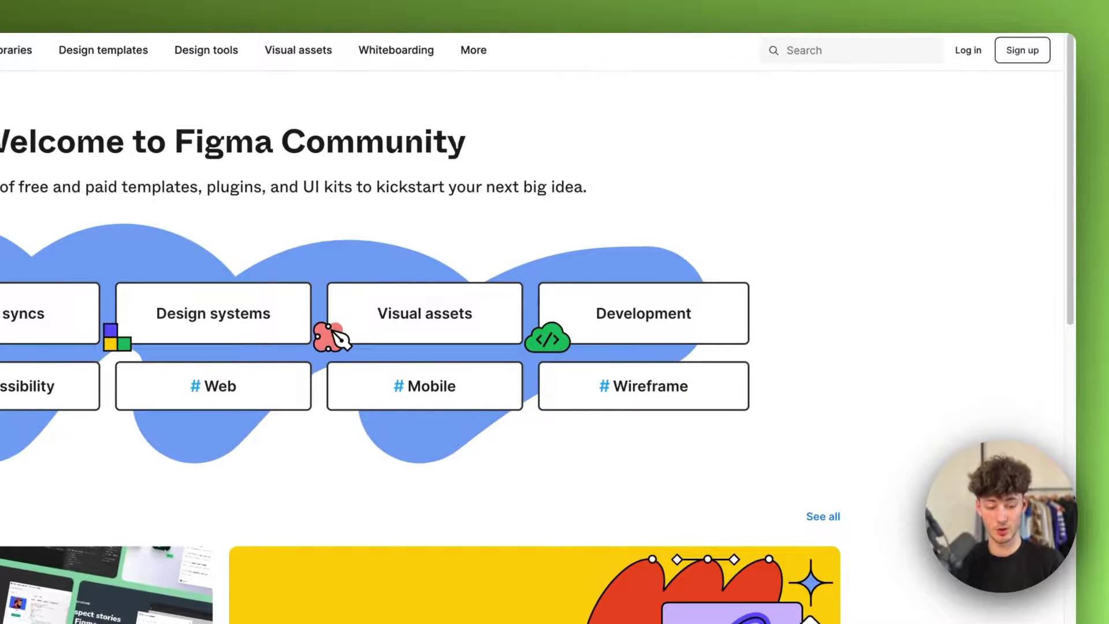
type("gift card")
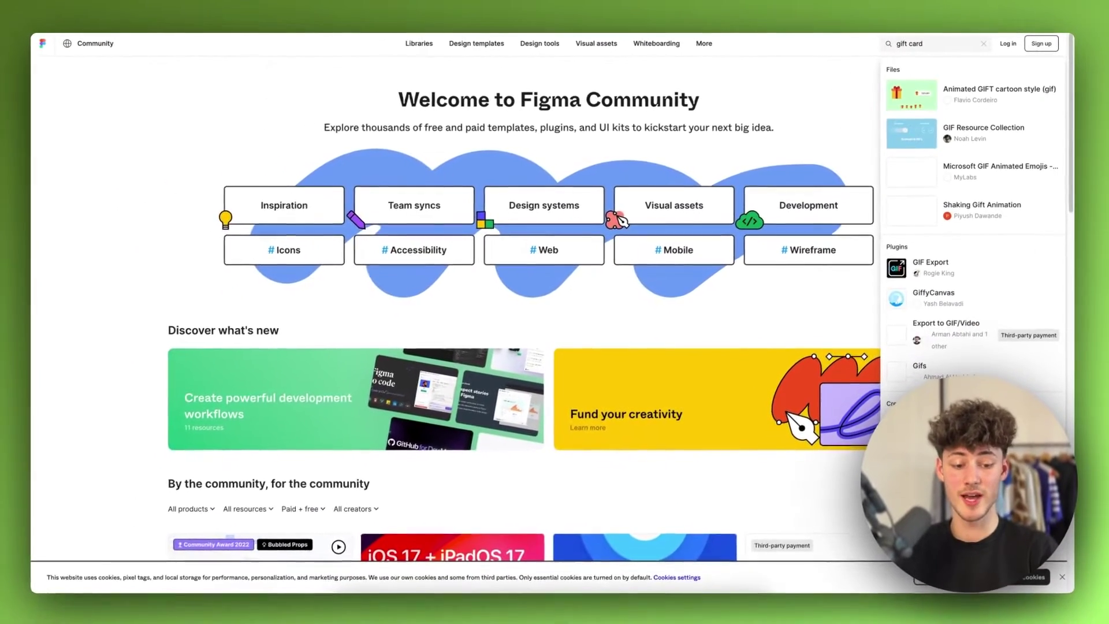
key("Return")
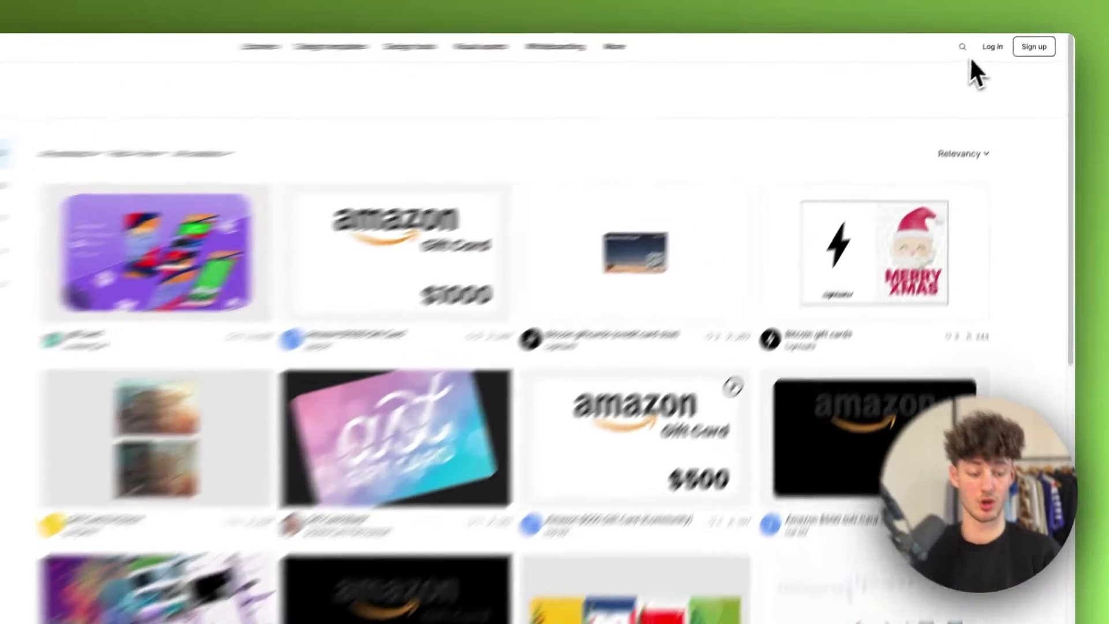
Search again for 'card', browse the results, and open the Debit Card | Card Banking, Fintech file.
left_click(986, 46)
triple_click(848, 57)
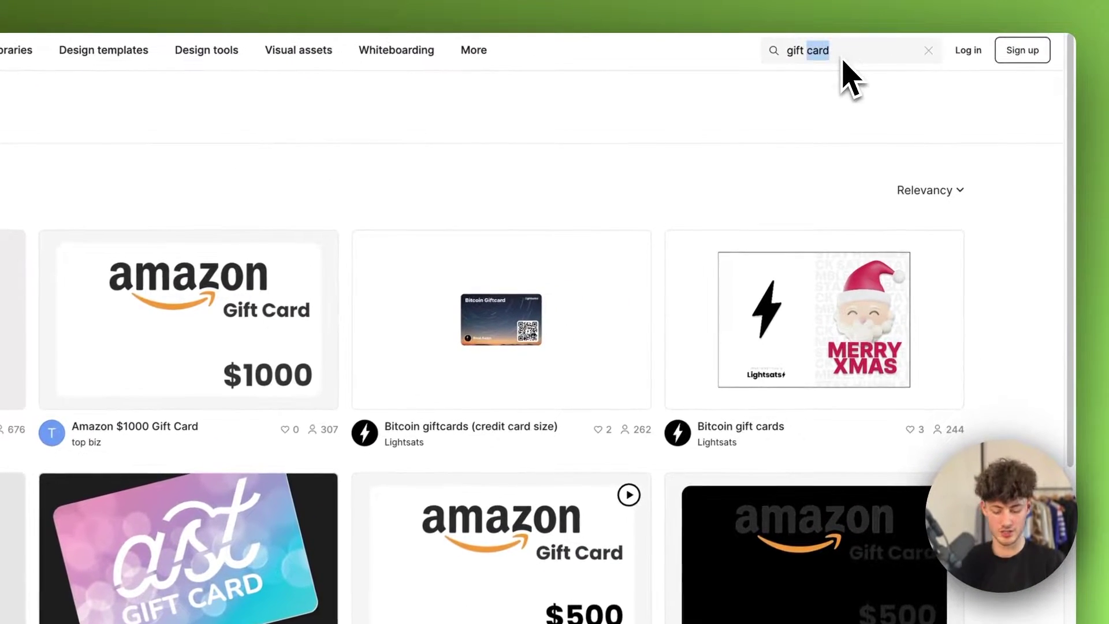
type("card")
key("Return")
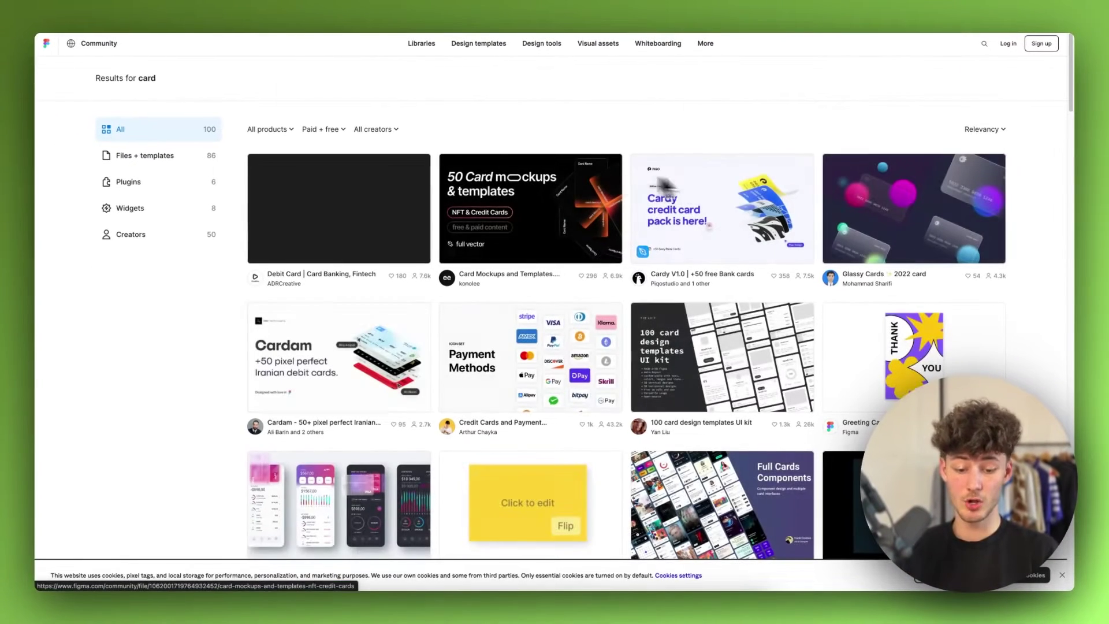
scroll(452, 223, "down", 1)
scroll(542, 365, "down", 2)
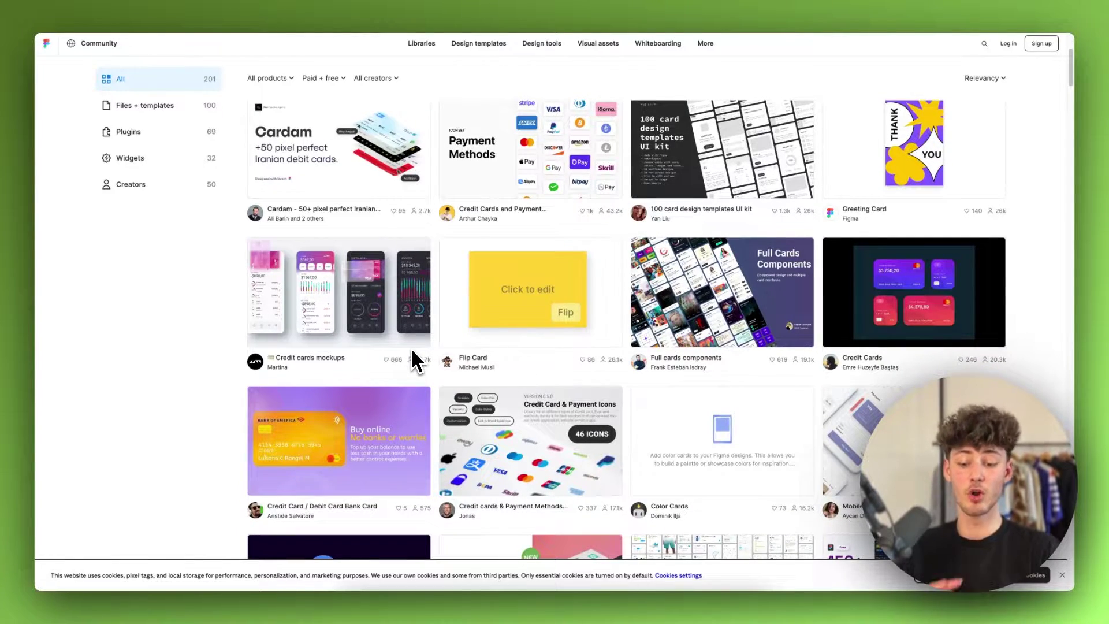
scroll(413, 351, "down", 3)
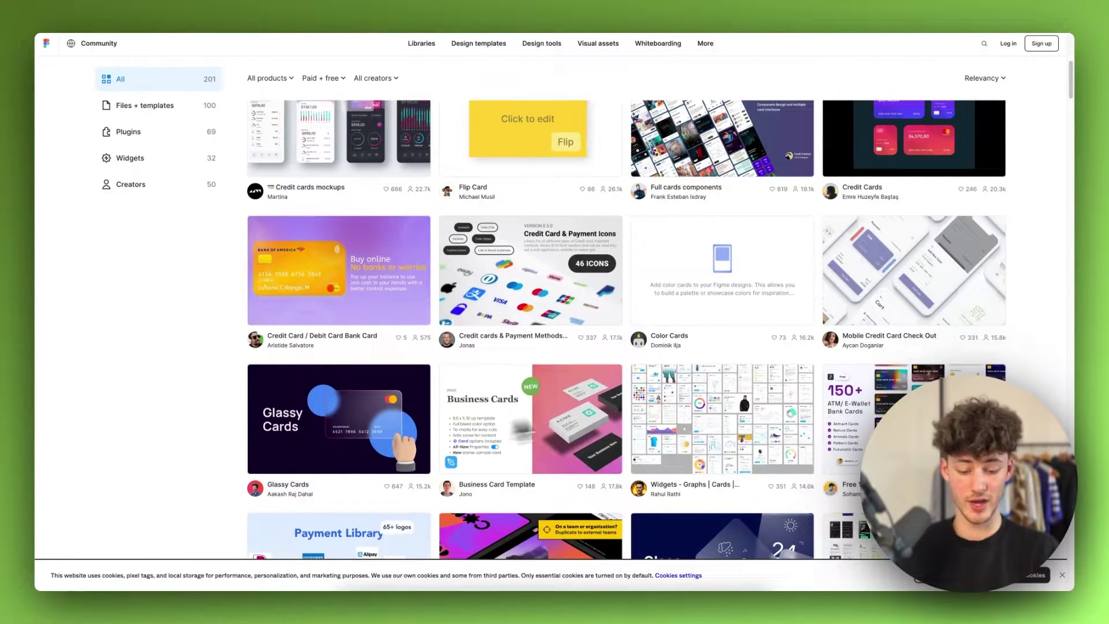
scroll(580, 414, "down", 3)
scroll(580, 415, "up", 10)
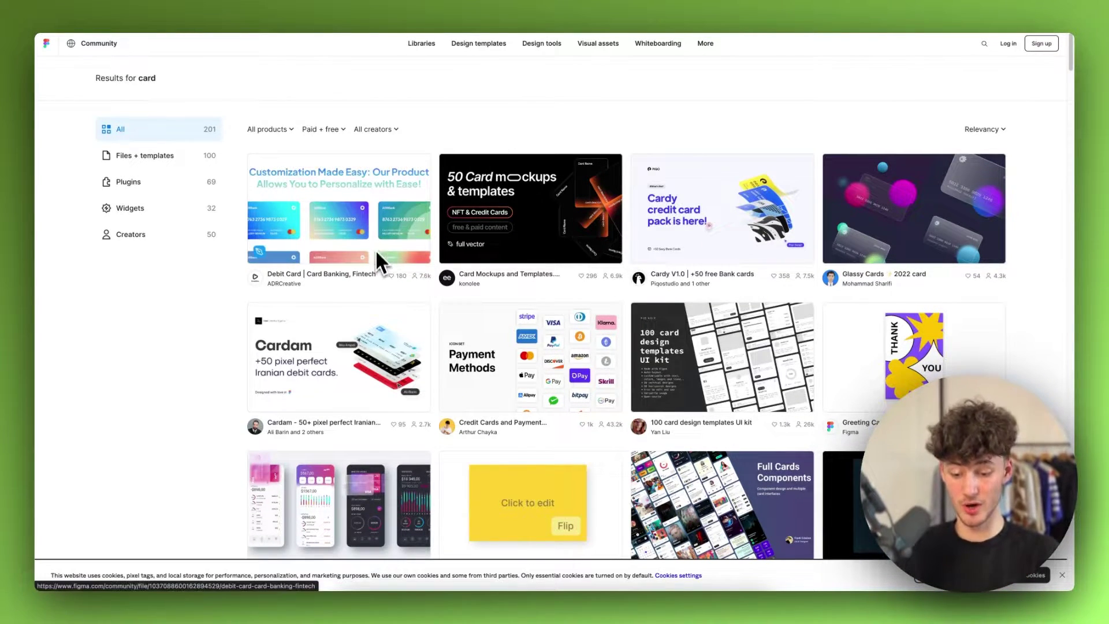
left_click(341, 238)
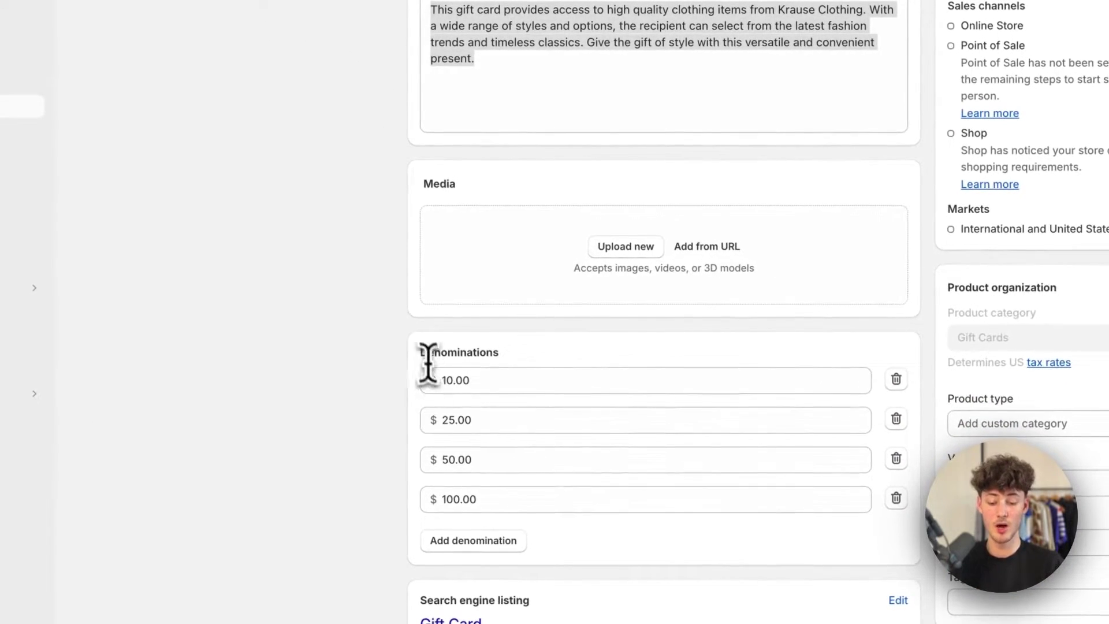
Change the top denomination from $100.00 to $250.00, passing through 150.00 along the way.
left_click_drag(602, 511, 609, 514)
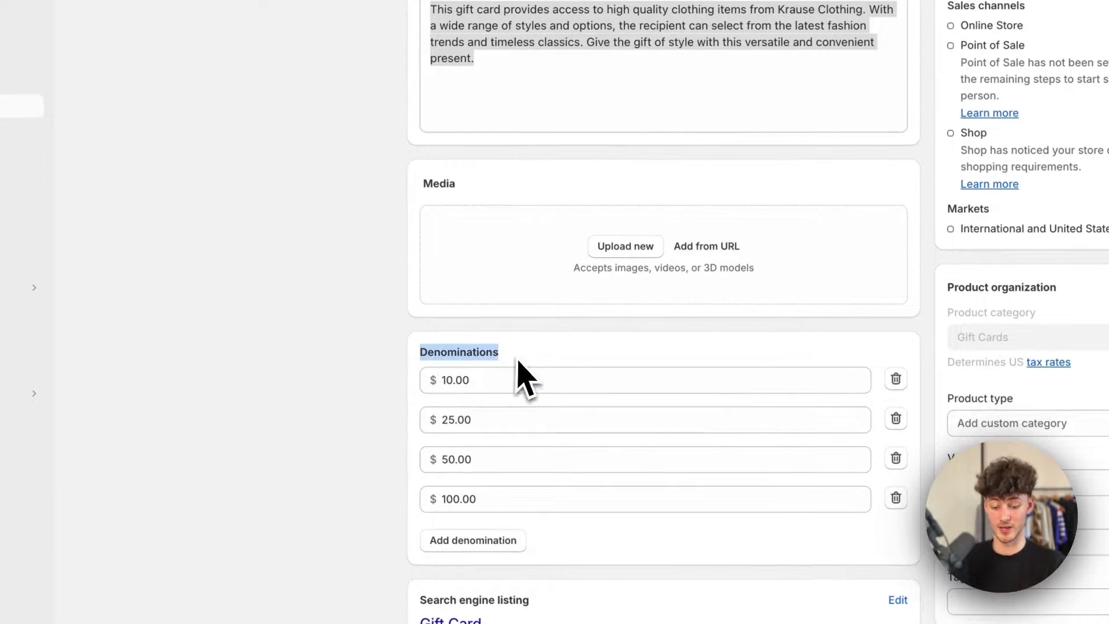
scroll(551, 387, "down", 3)
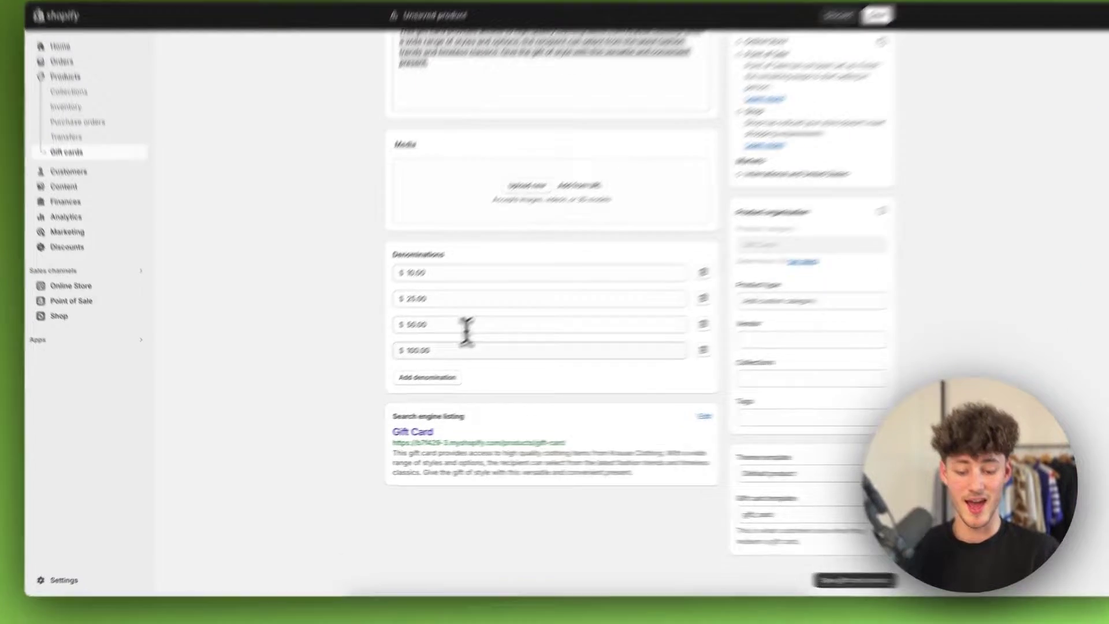
double_click(429, 360)
type("150")
left_click(378, 327)
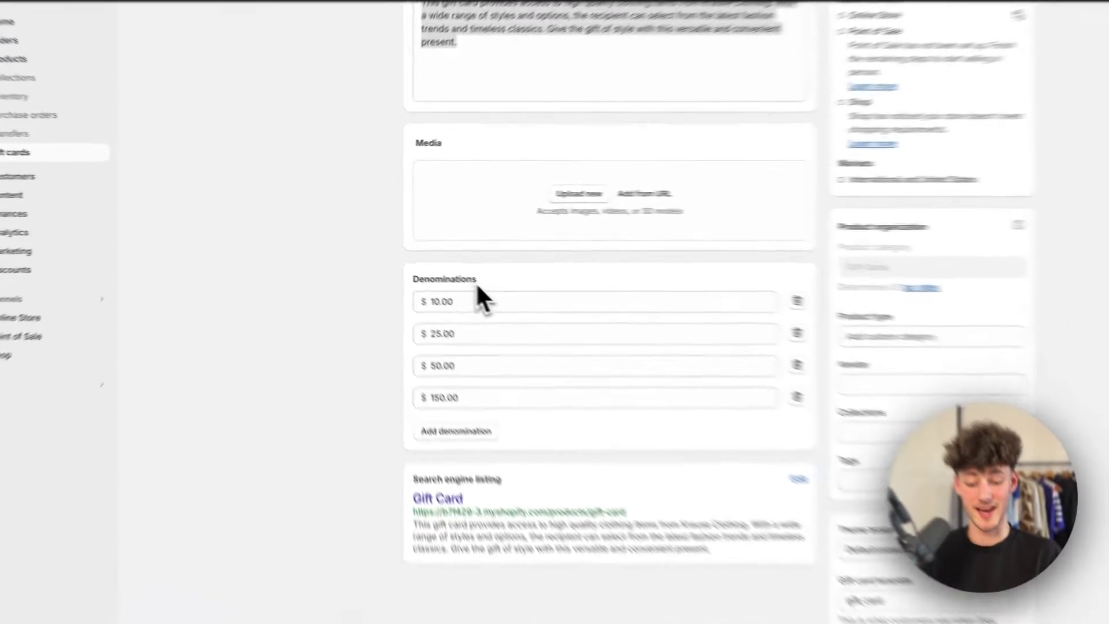
left_click_drag(432, 273, 380, 271)
left_click(547, 312)
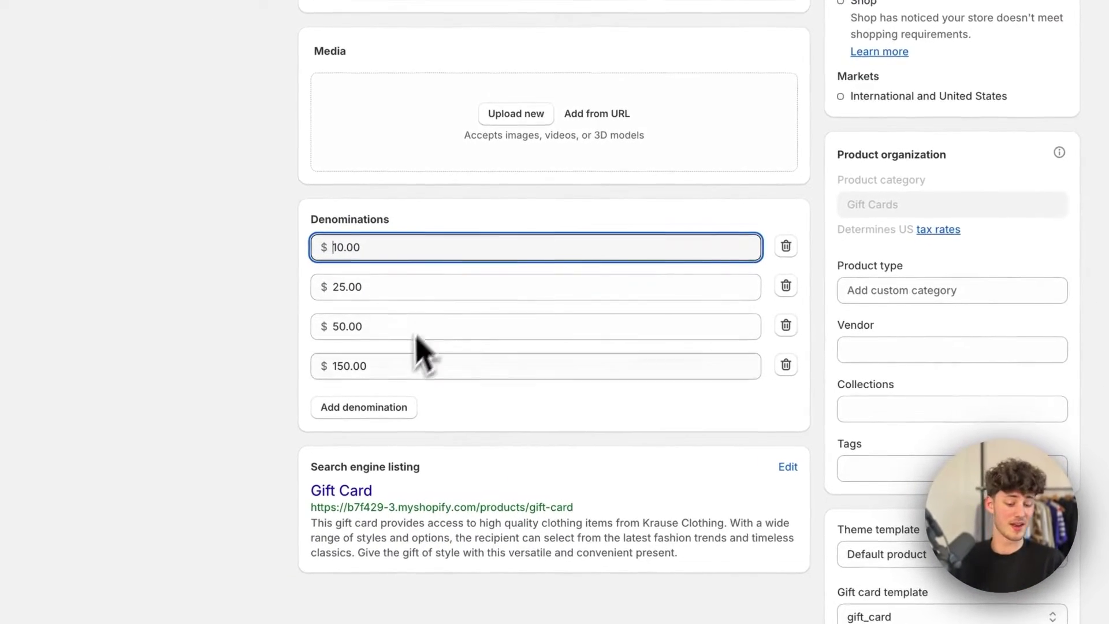
left_click(423, 356)
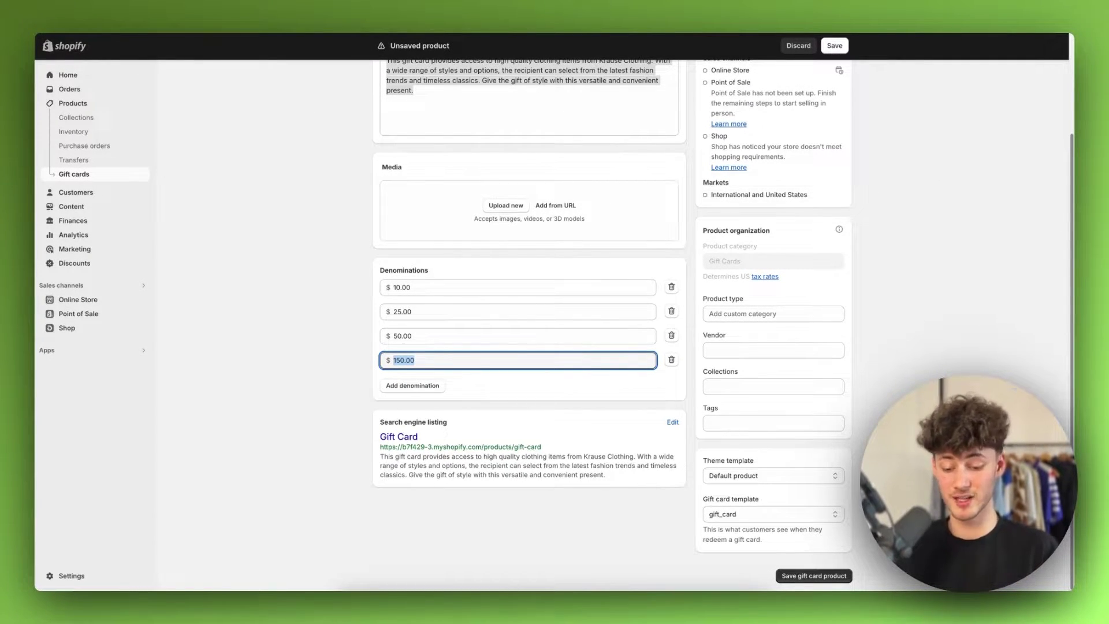
left_click(315, 372)
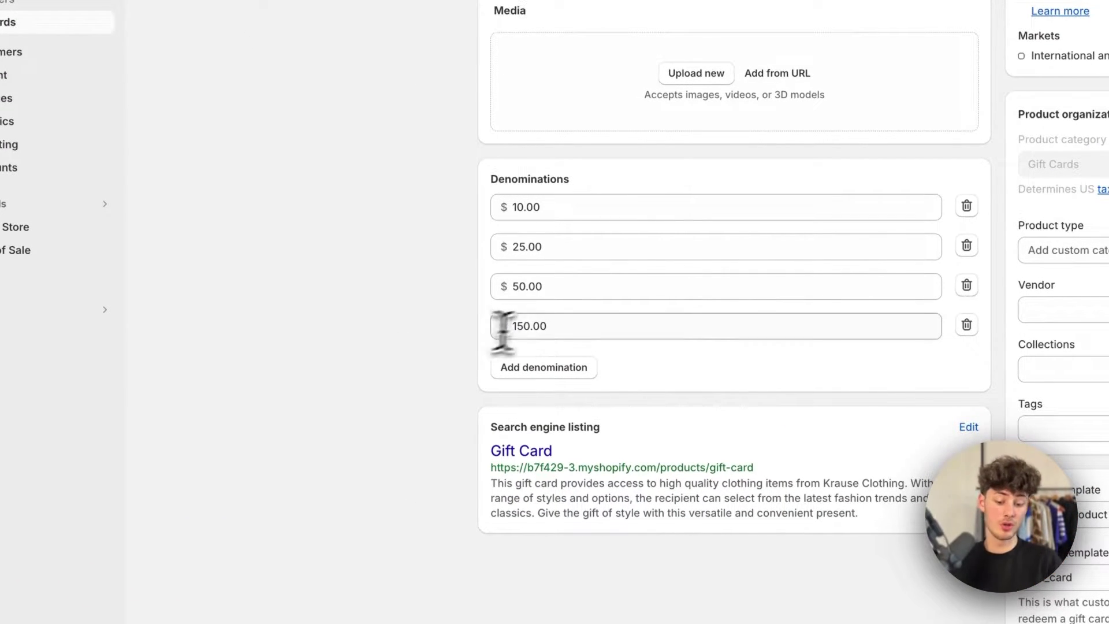
double_click(571, 327)
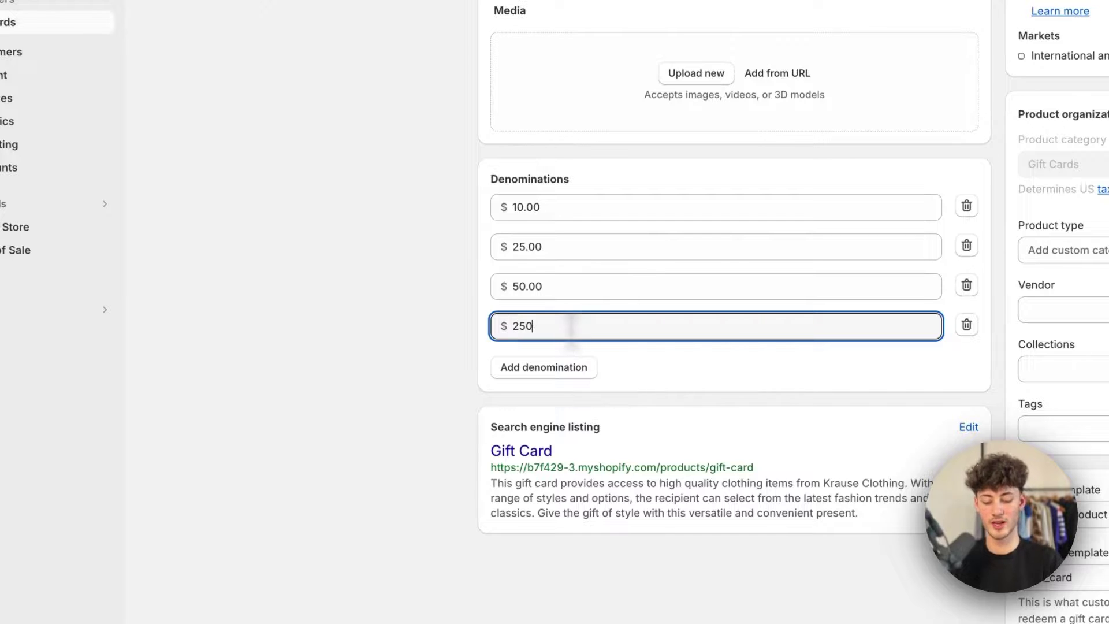
left_click(392, 299)
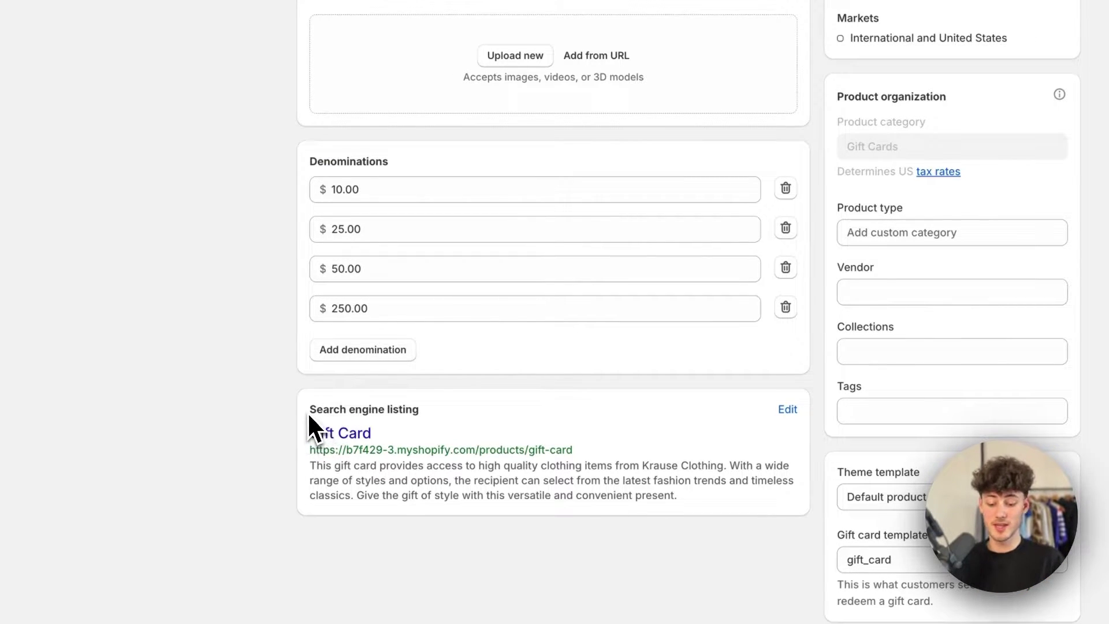
Edit the search listing page title to 'Gift Card - Krause Clothing' and review the meta description and URL handle.
left_click(559, 520)
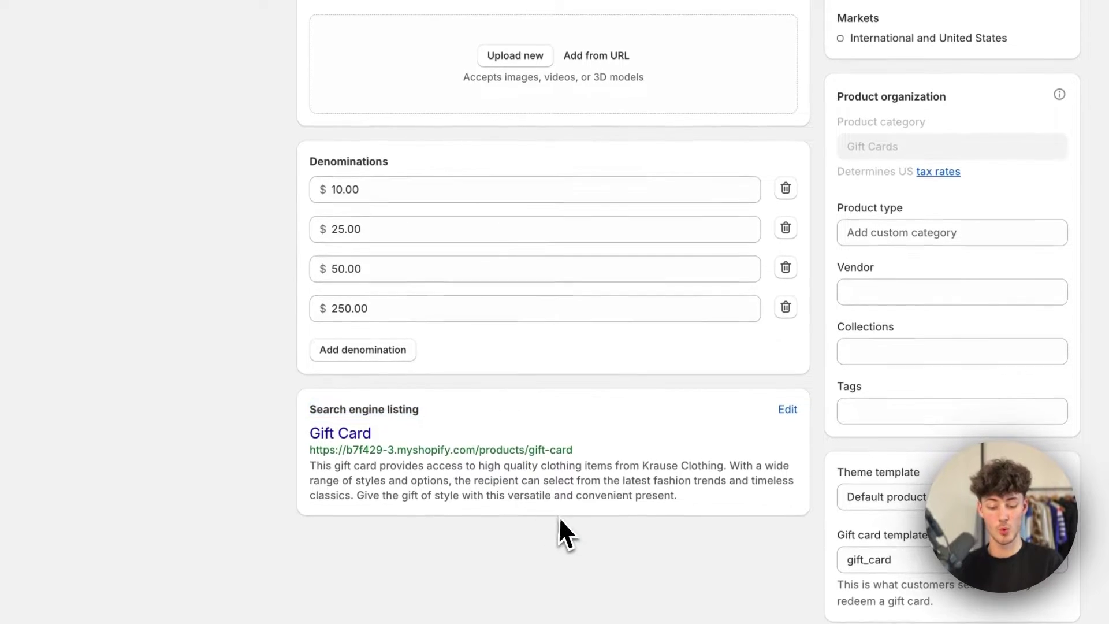
left_click(788, 410)
scroll(347, 485, "down", 3)
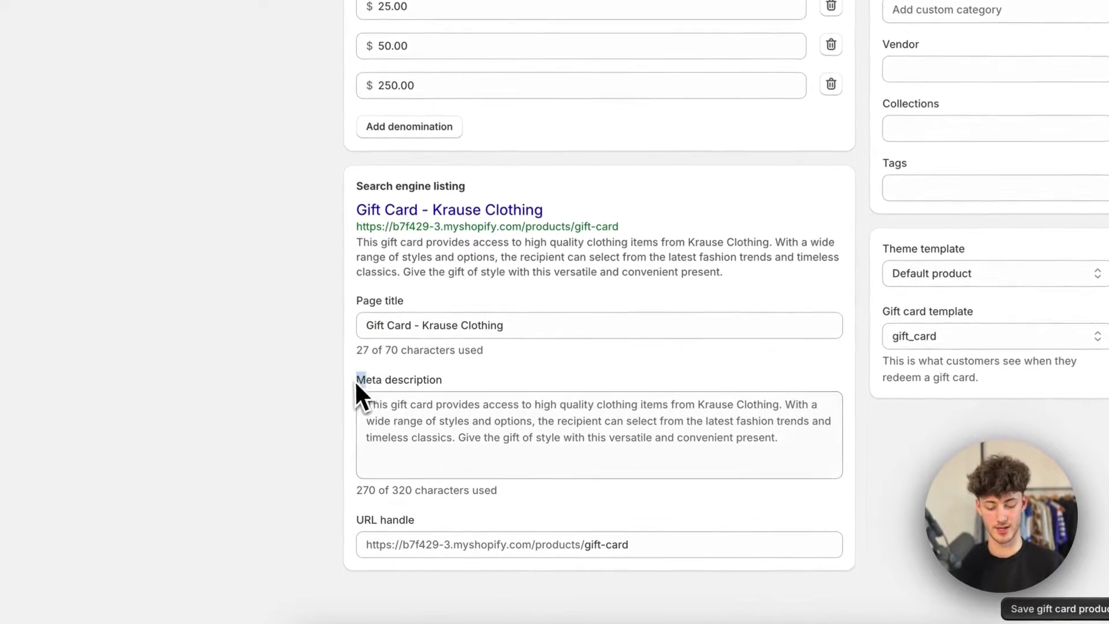
left_click_drag(380, 435, 443, 440)
left_click(460, 392)
left_click_drag(462, 382, 347, 396)
left_click(516, 383)
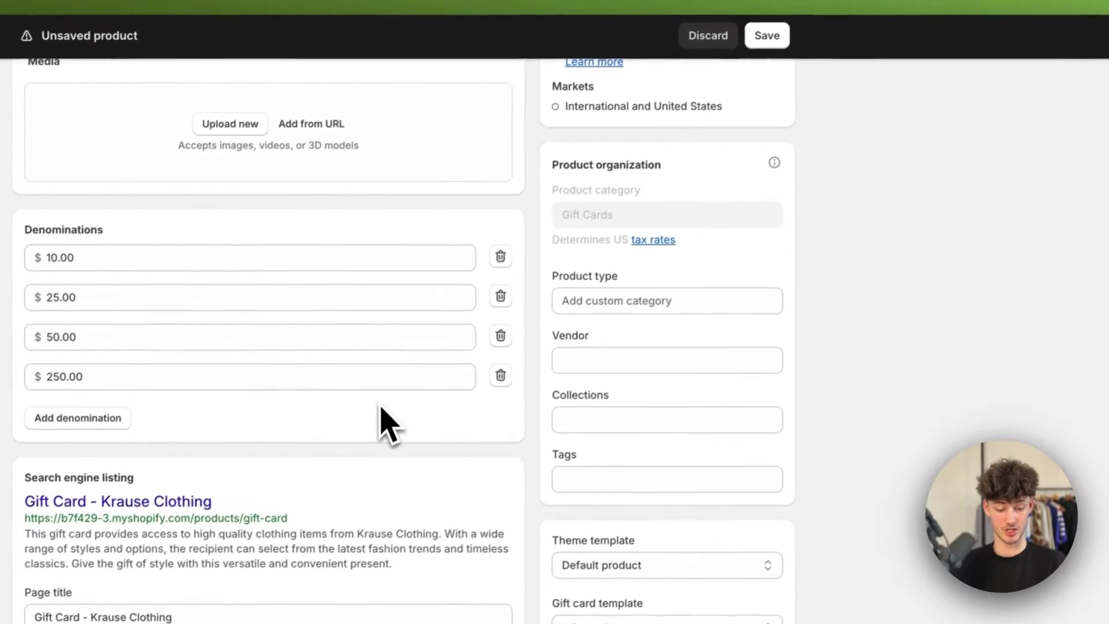
Confirm the product status as Active and show the Publishing card's channel options.
scroll(381, 422, "up", 5)
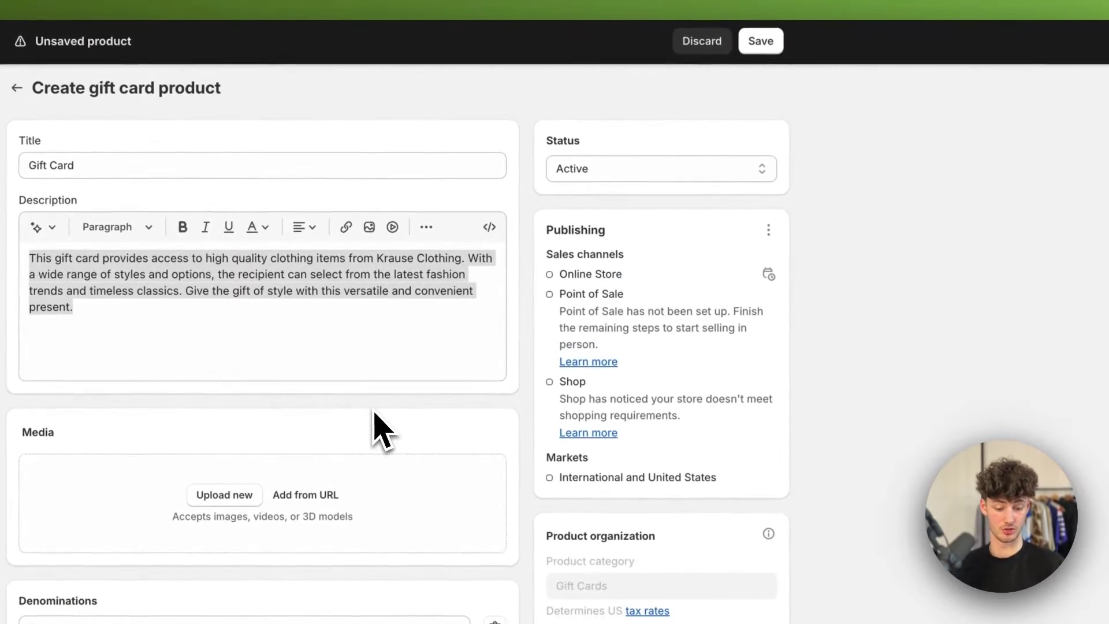
scroll(379, 432, "up", 1)
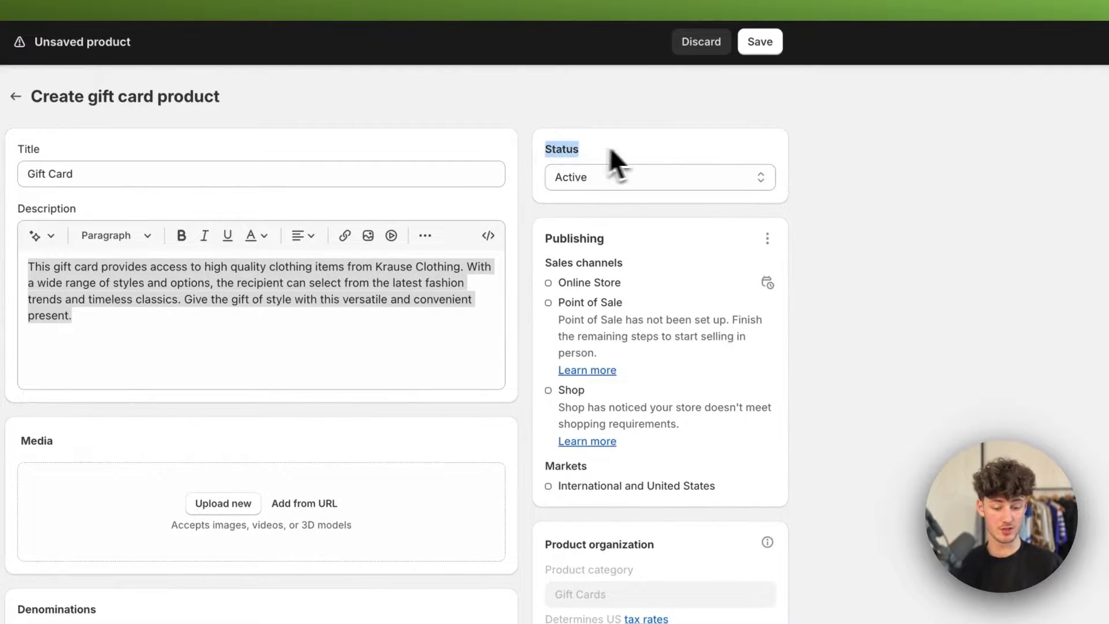
left_click(612, 176)
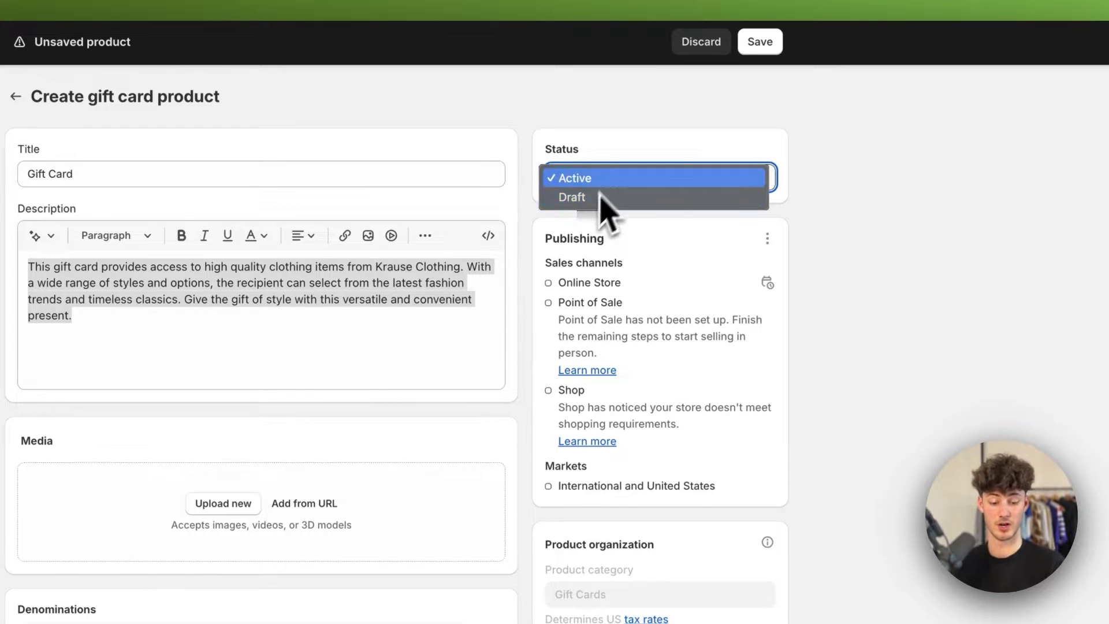
left_click(625, 179)
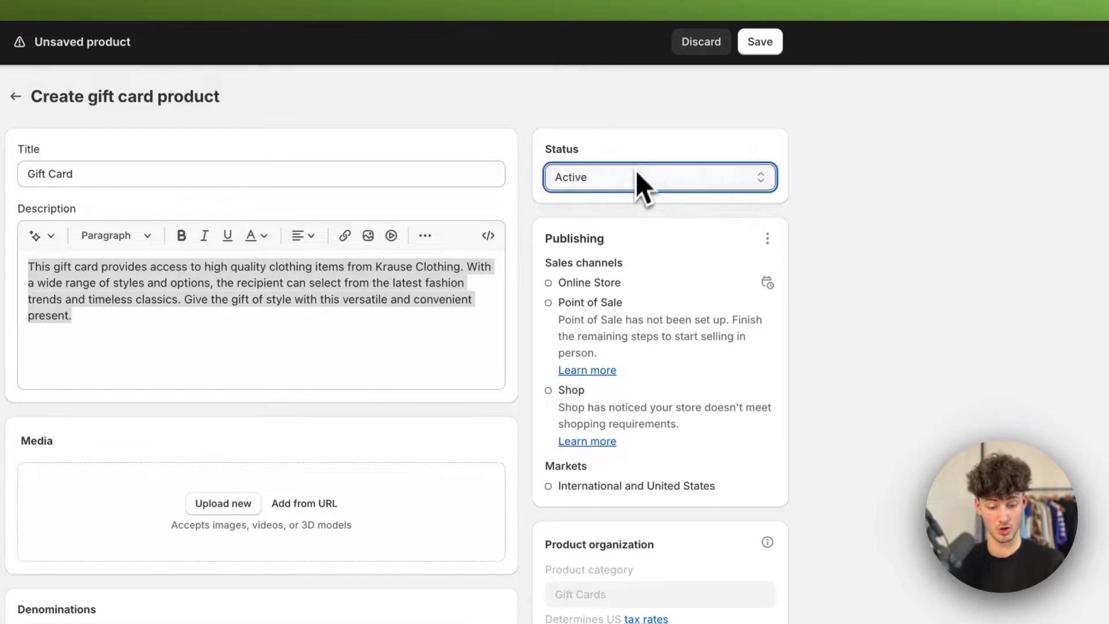
left_click_drag(545, 238, 625, 245)
left_click(767, 238)
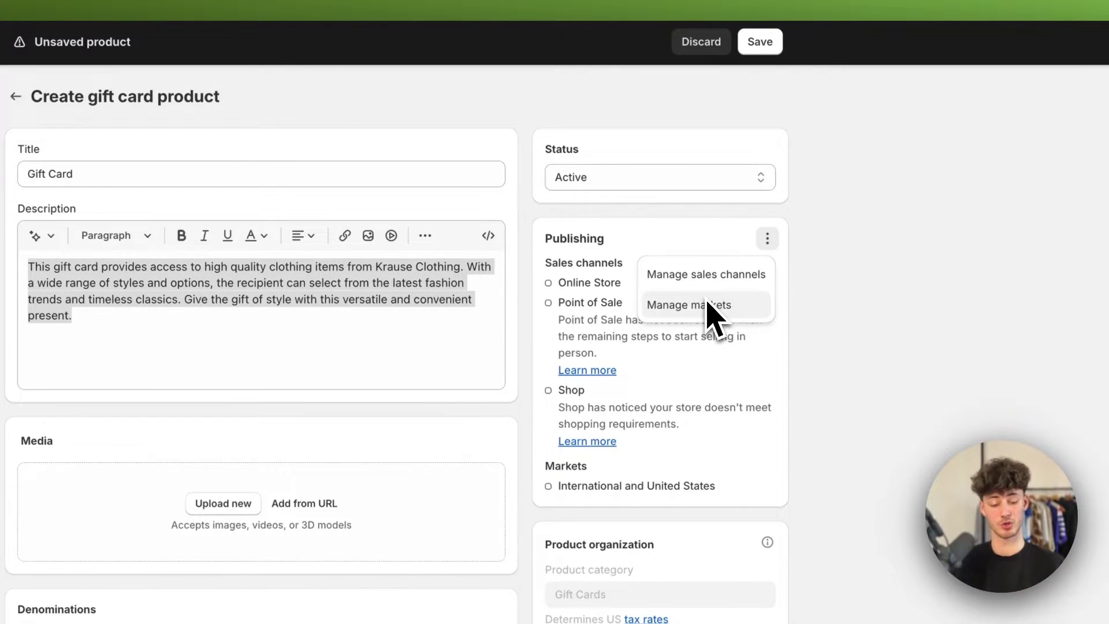
left_click(864, 289)
scroll(864, 289, "down", 6)
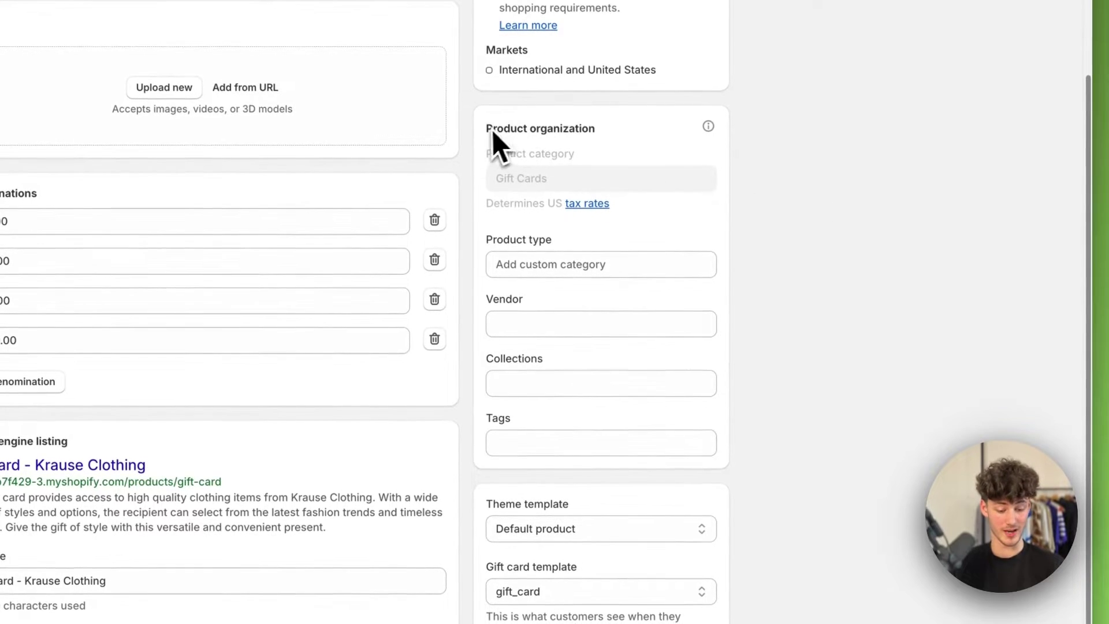
left_click_drag(490, 130, 619, 144)
left_click(615, 134)
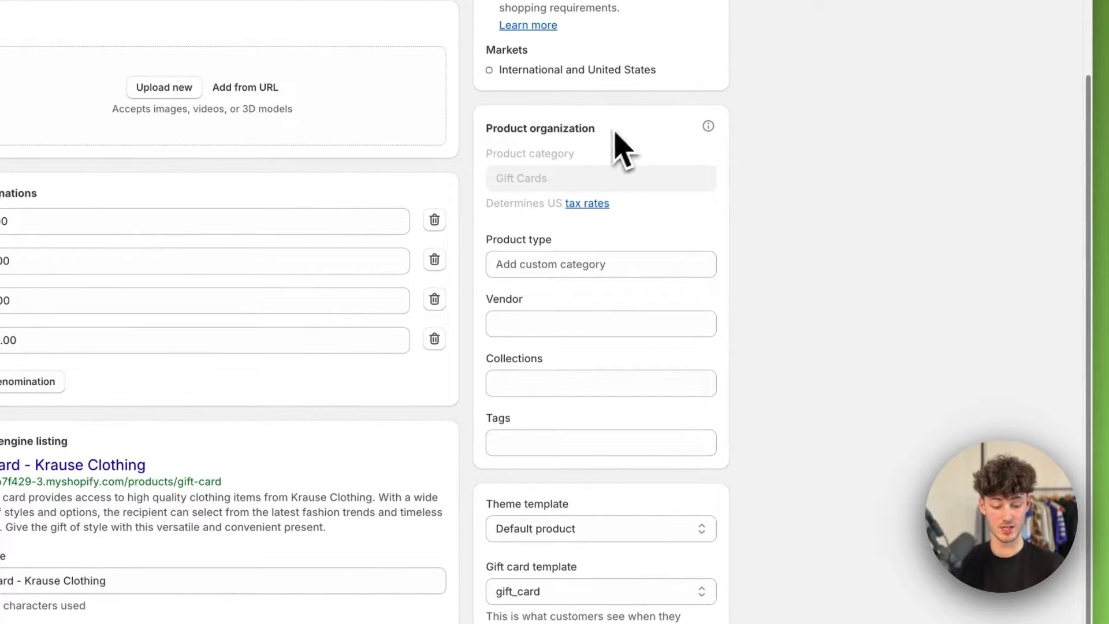
left_click(578, 264)
left_click_drag(514, 188, 523, 174)
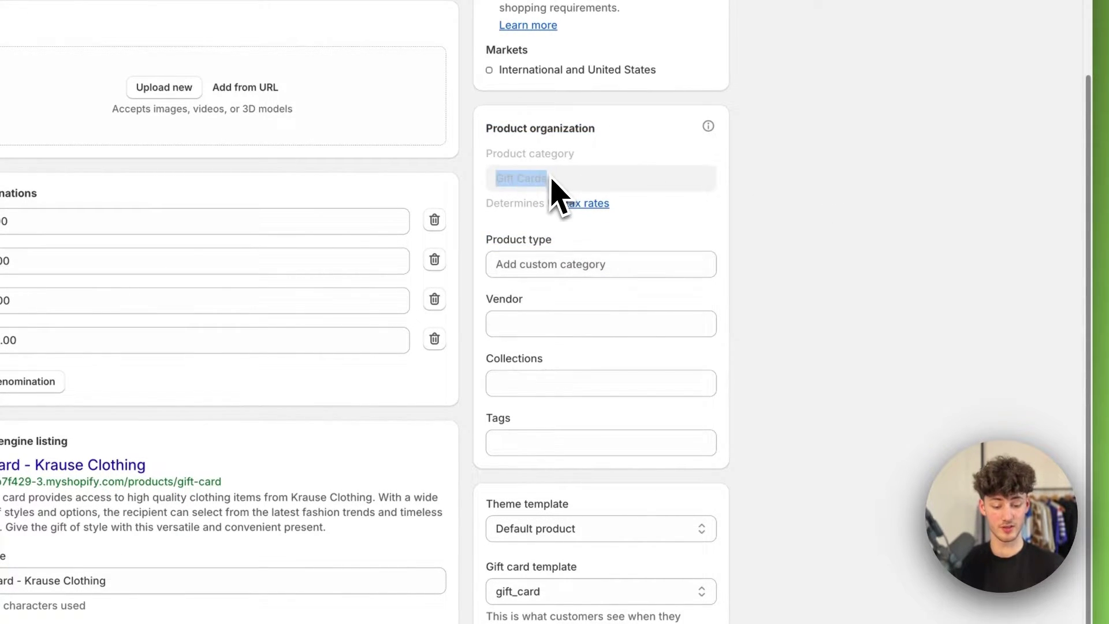
left_click(517, 324)
left_click(527, 362)
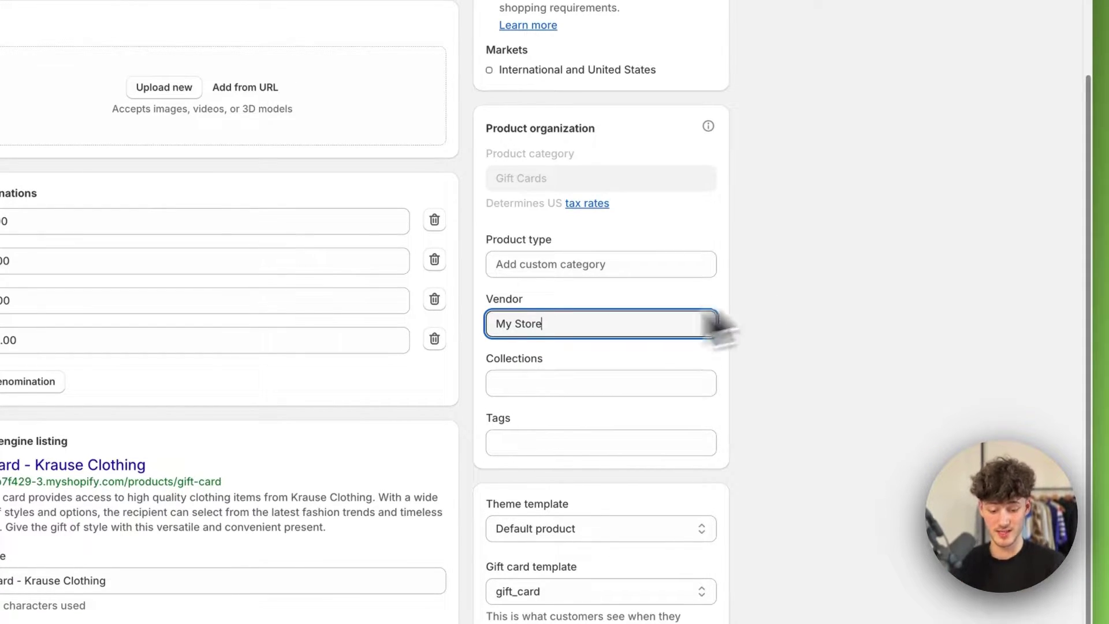
left_click(478, 348)
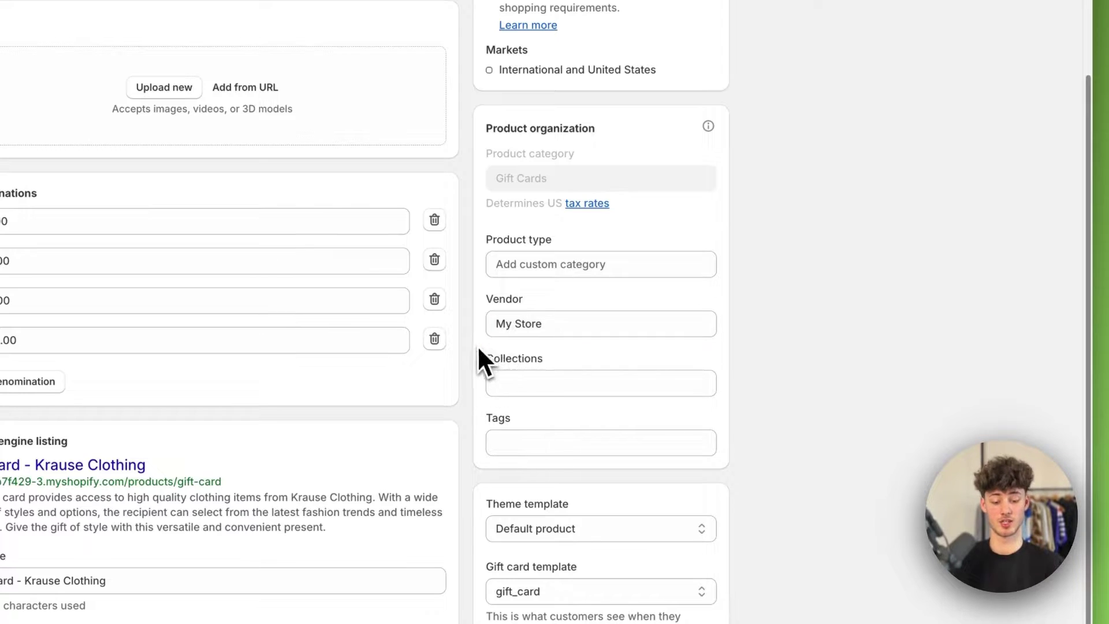
left_click(518, 381)
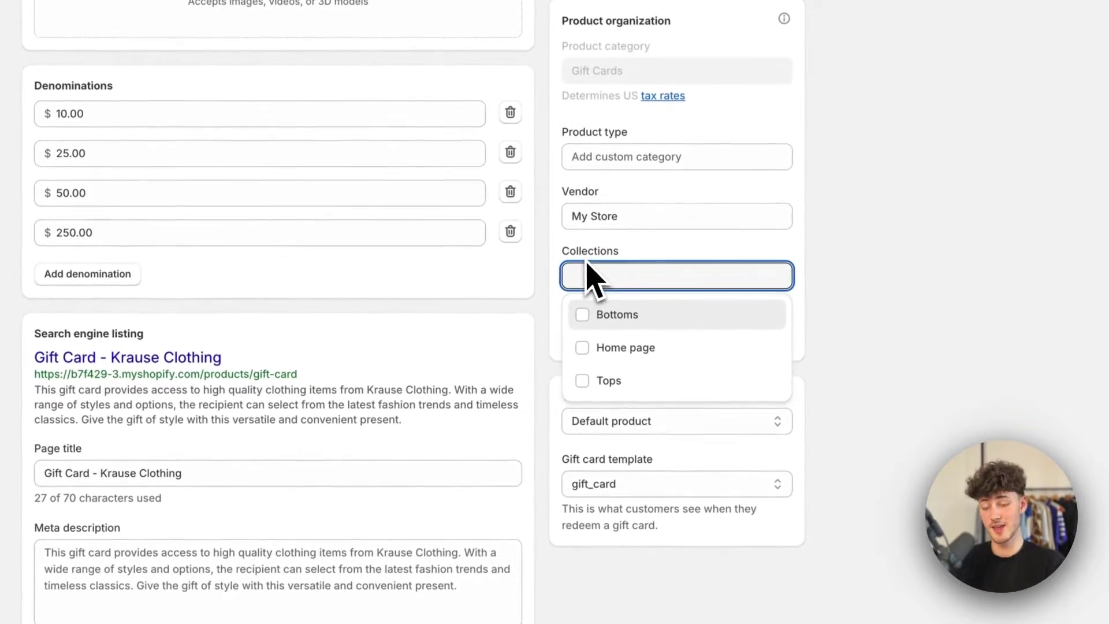
left_click_drag(576, 263, 625, 270)
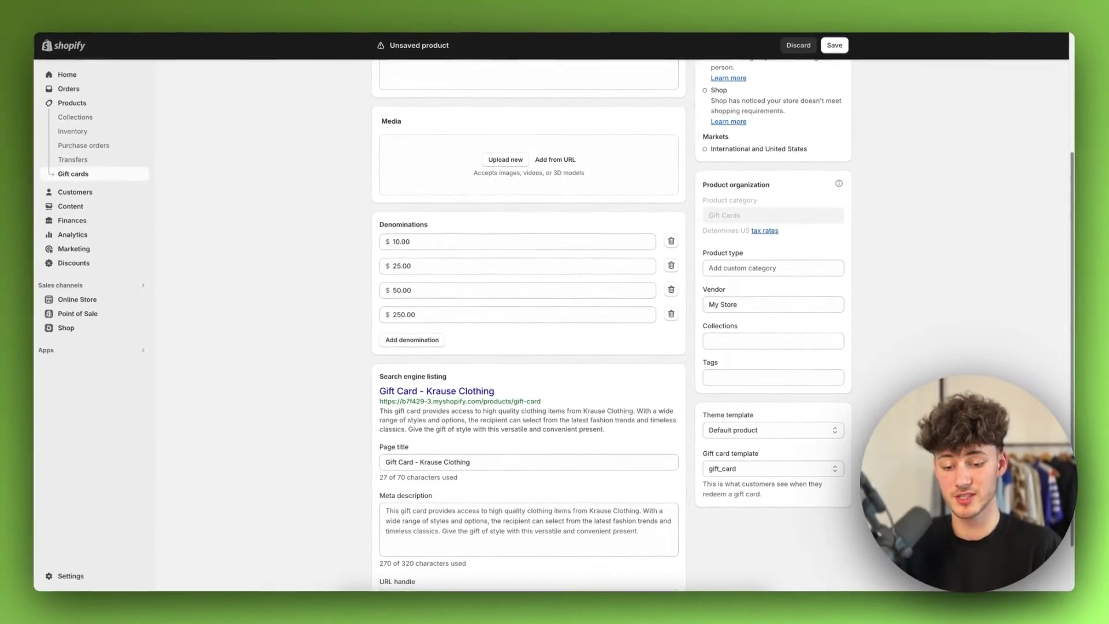
scroll(485, 119, "up", 3)
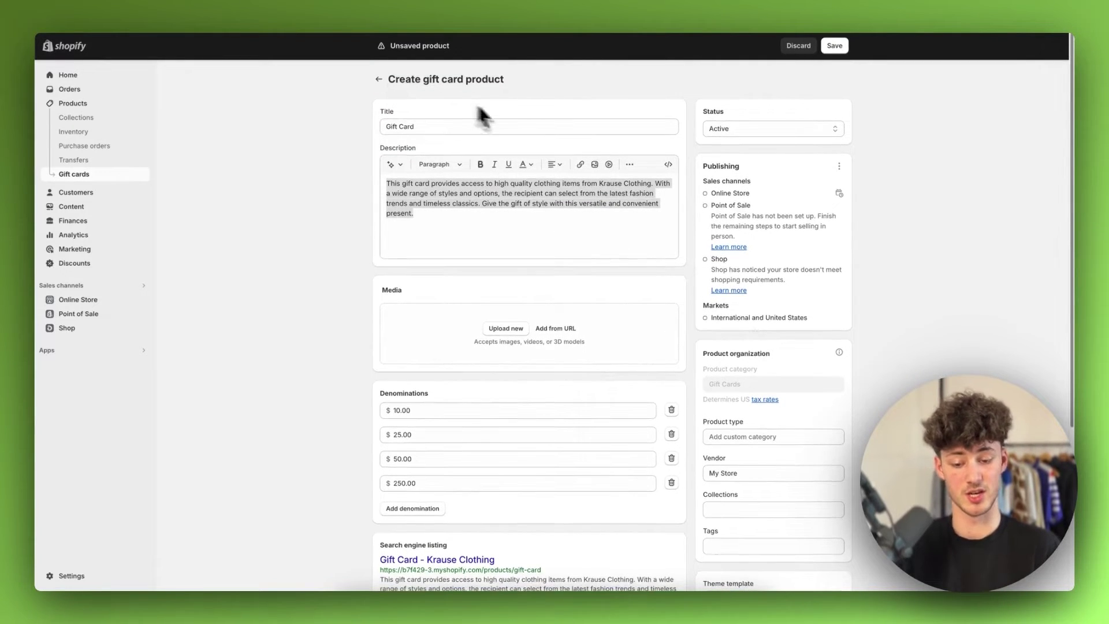
scroll(558, 275, "down", 3)
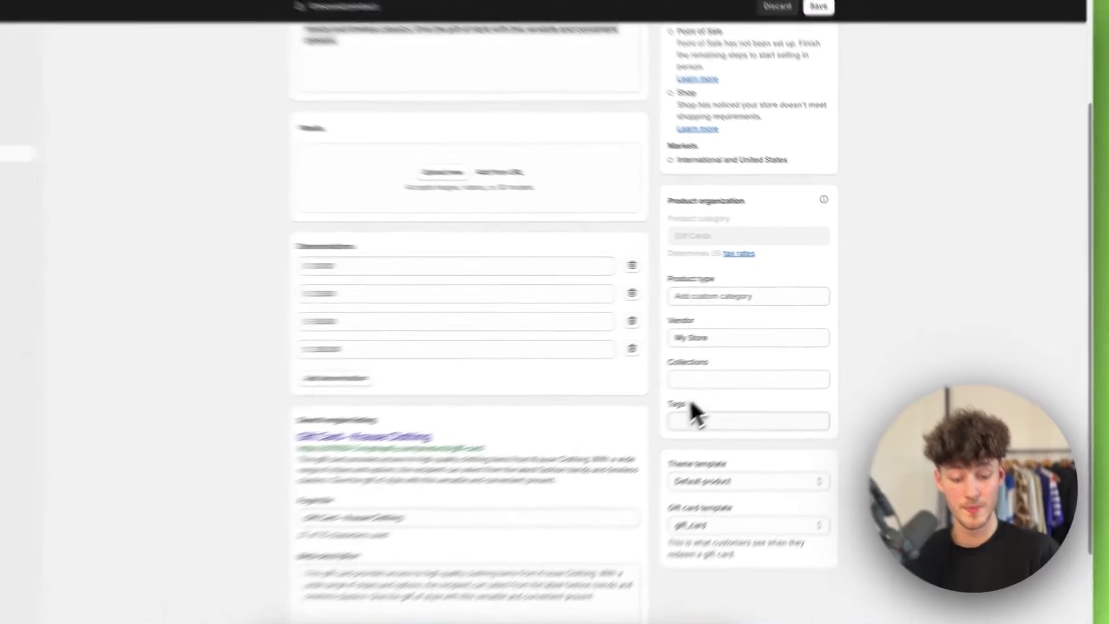
left_click_drag(707, 395, 735, 399)
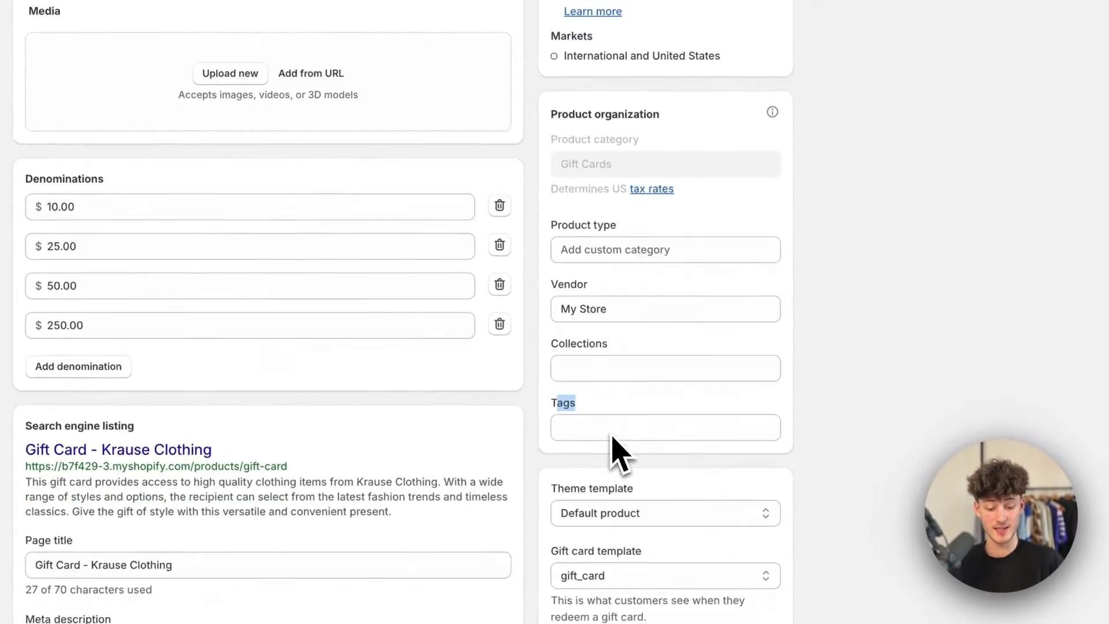
triple_click(621, 375)
left_click(651, 379)
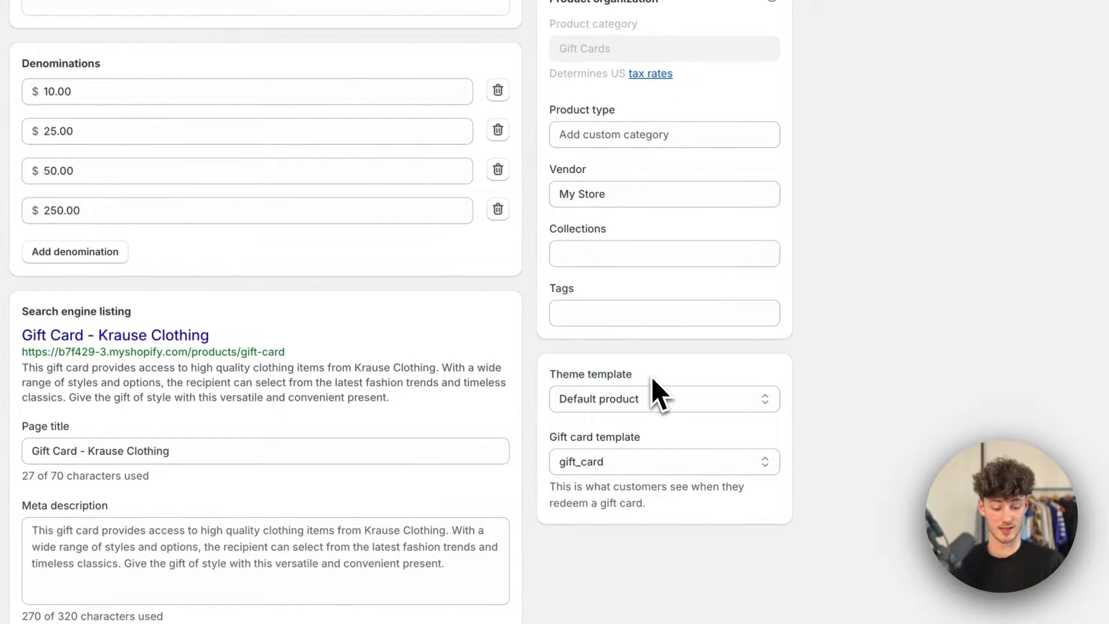
left_click_drag(550, 438, 664, 446)
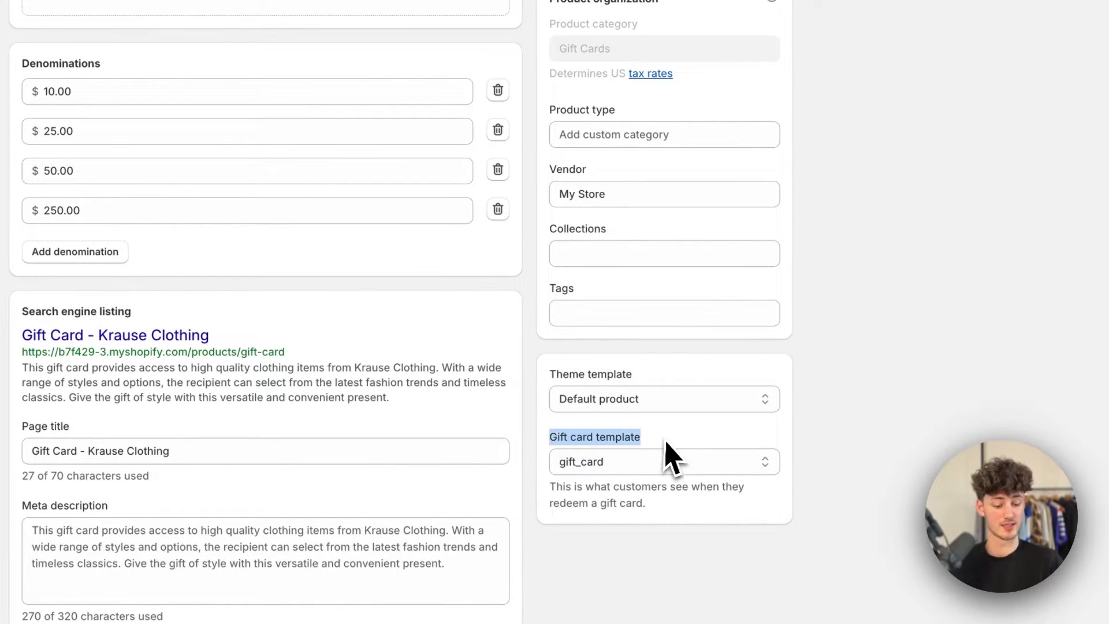
left_click(657, 462)
Keep the gift_card template, save the product and preview it in the storefront.
left_click(657, 462)
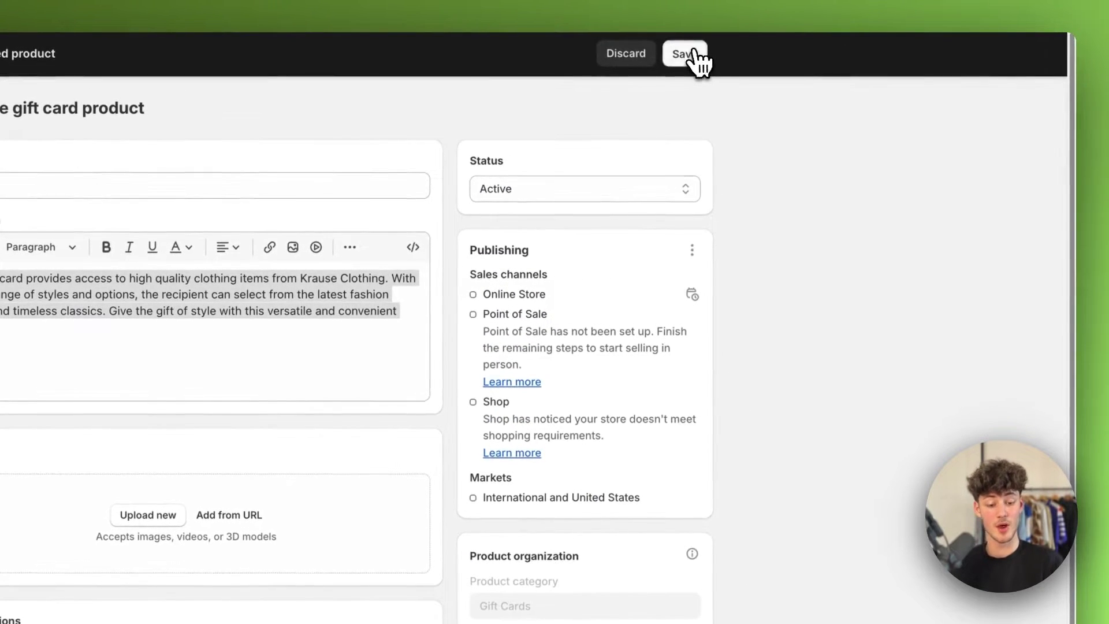
left_click(695, 55)
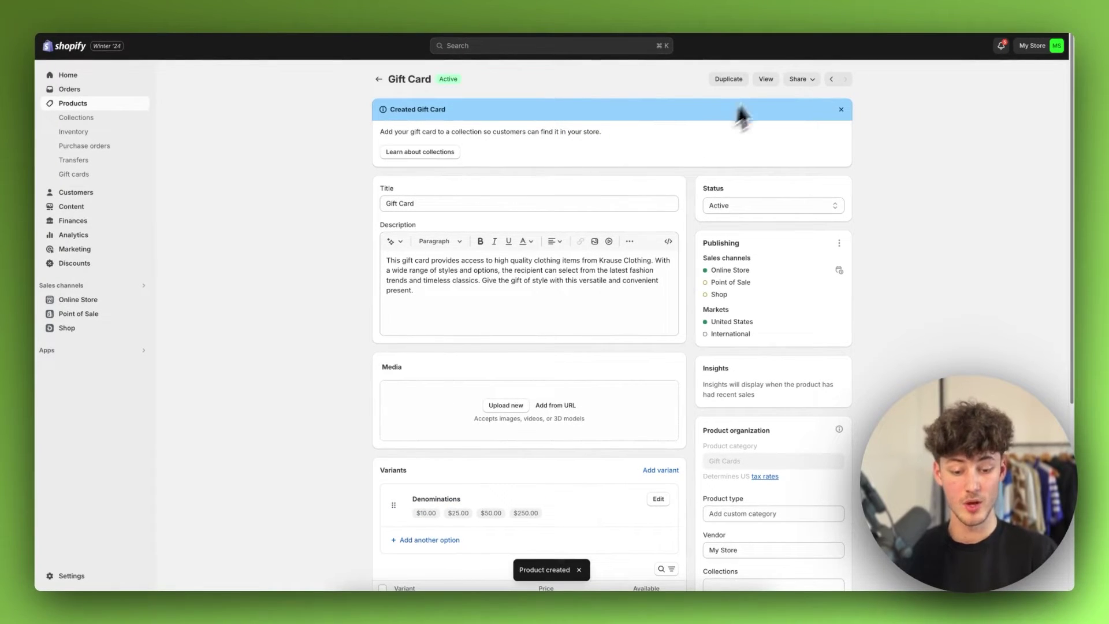
left_click(768, 79)
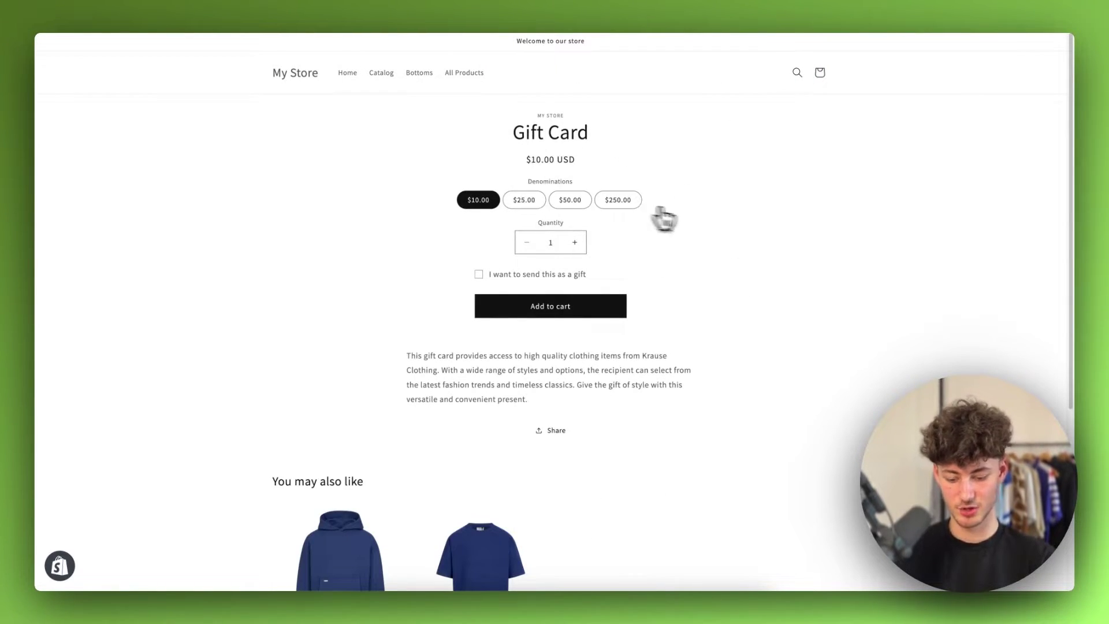
Back in the admin, add the downloaded red gift card image to the product's media.
left_click(153, 14)
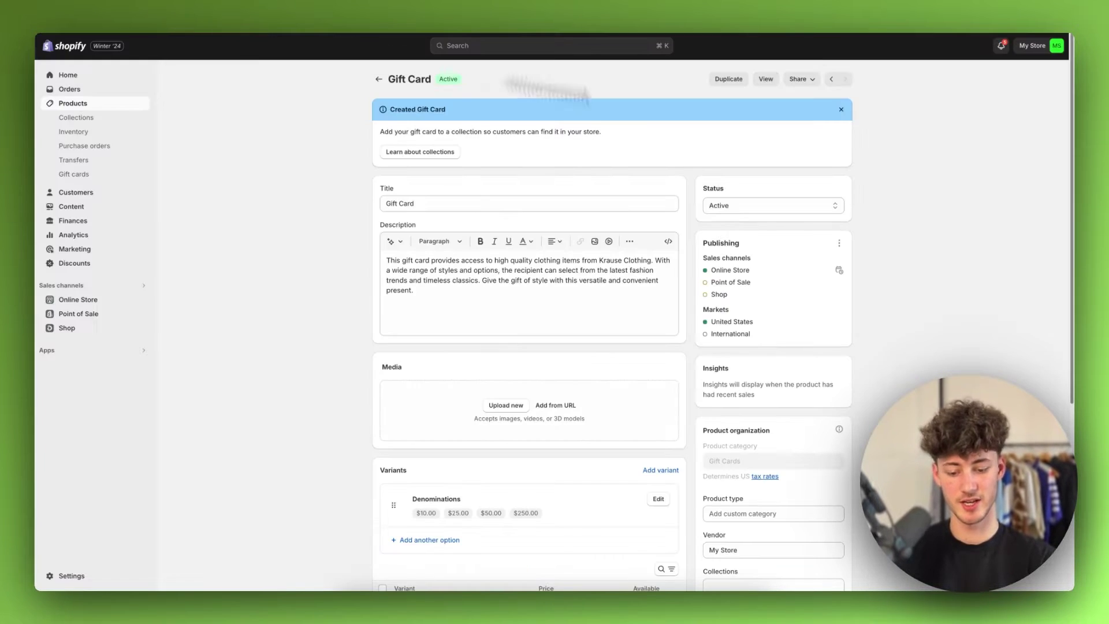
left_click(1004, 22)
left_click_drag(879, 77, 268, 613)
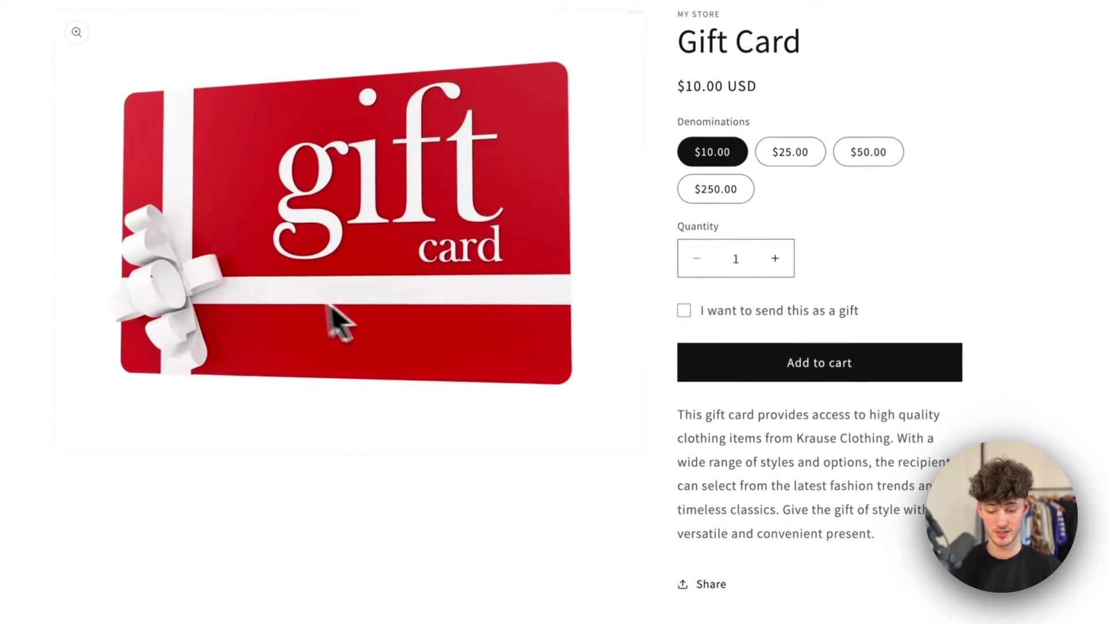
Try the $25, $50 and $250 denominations on the live Gift Card page.
left_click_drag(676, 121, 762, 136)
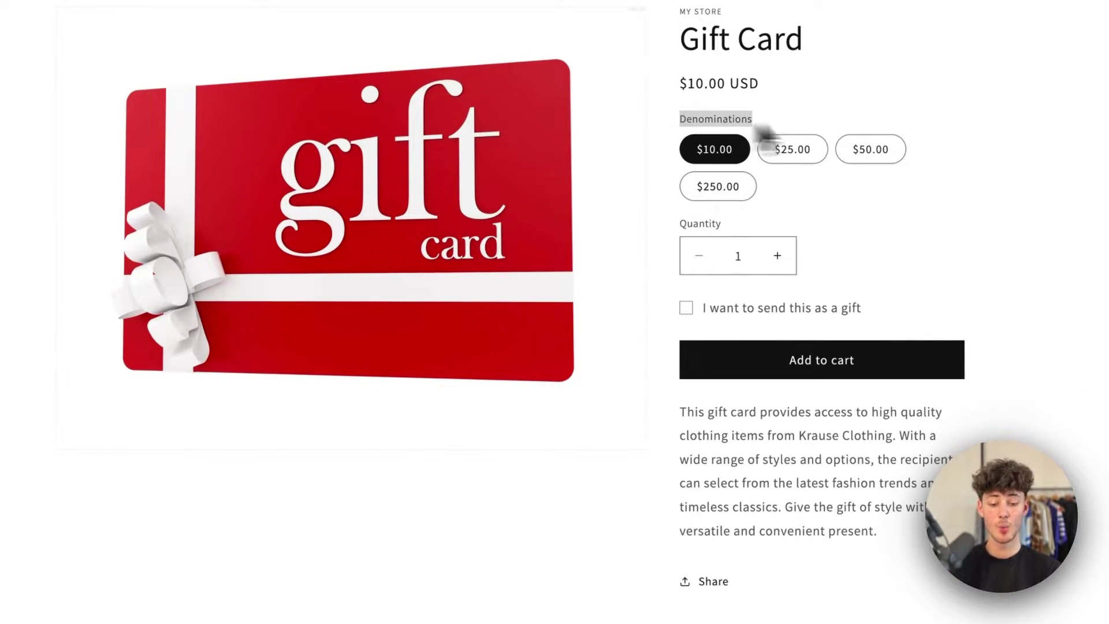
left_click(789, 144)
left_click(869, 149)
left_click(718, 186)
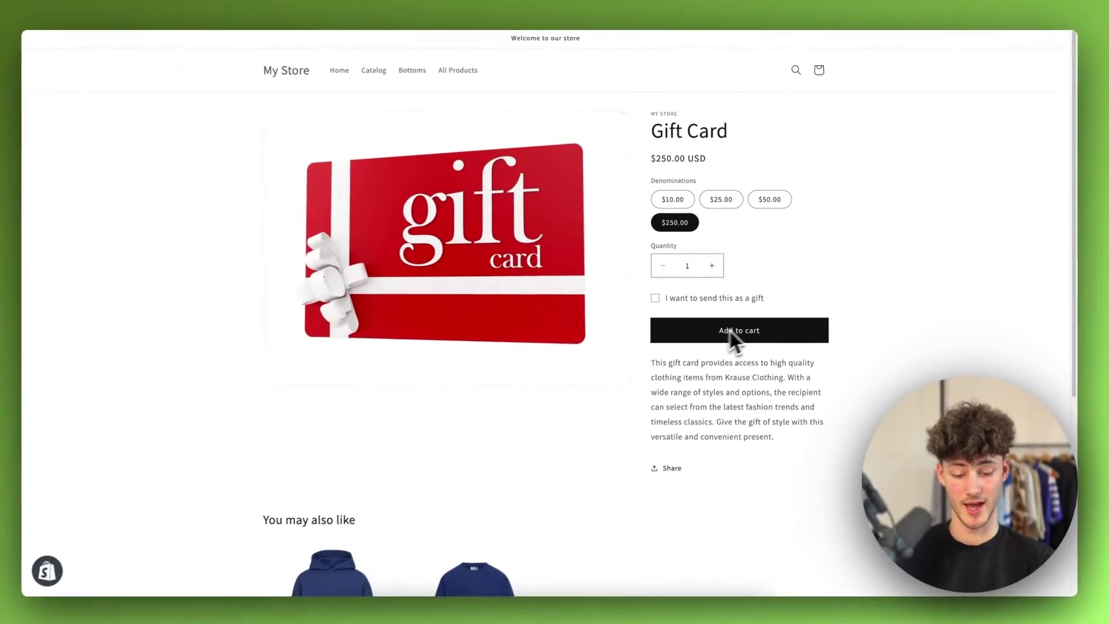
Tick 'I want to send this as a gift', visit the recipient e-mail, name, message and date fields, then untick it.
left_click(656, 298)
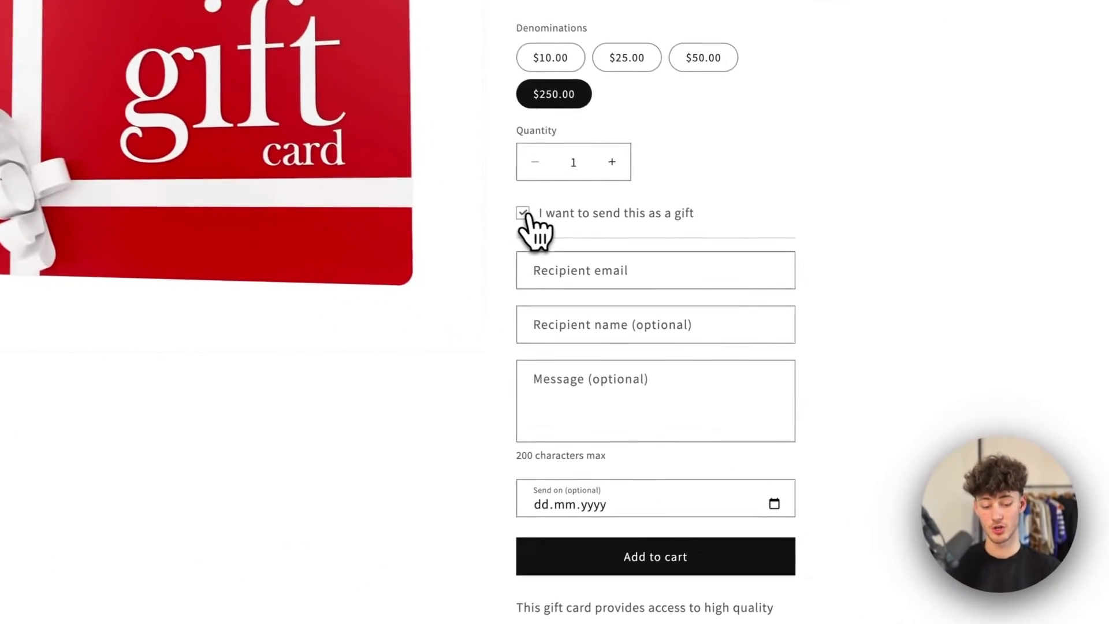
left_click_drag(537, 212, 718, 220)
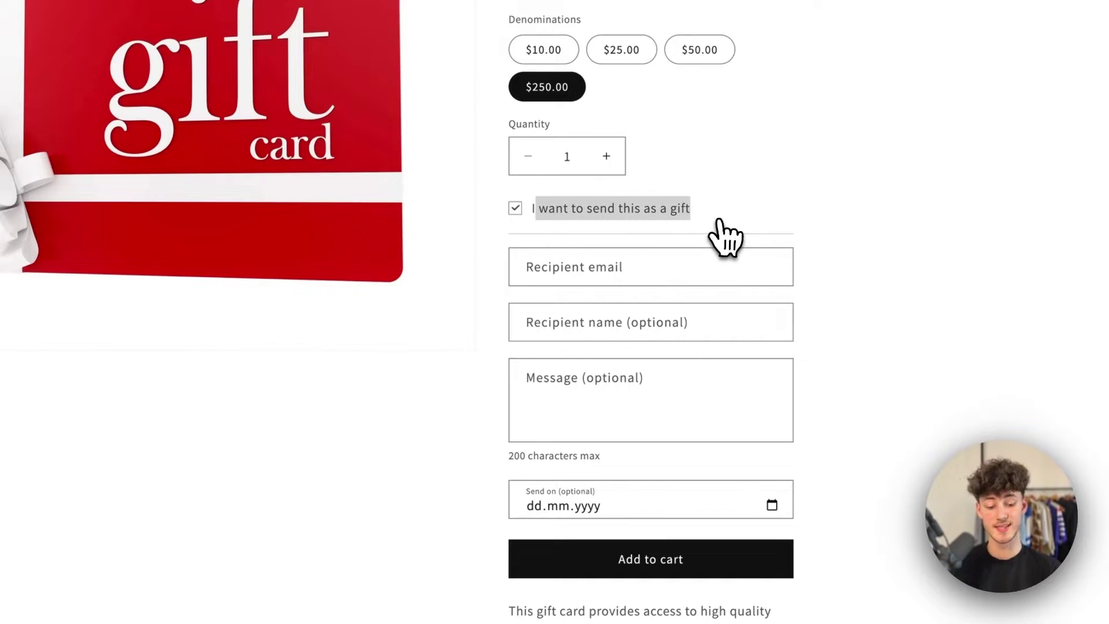
left_click(718, 219)
left_click(660, 218)
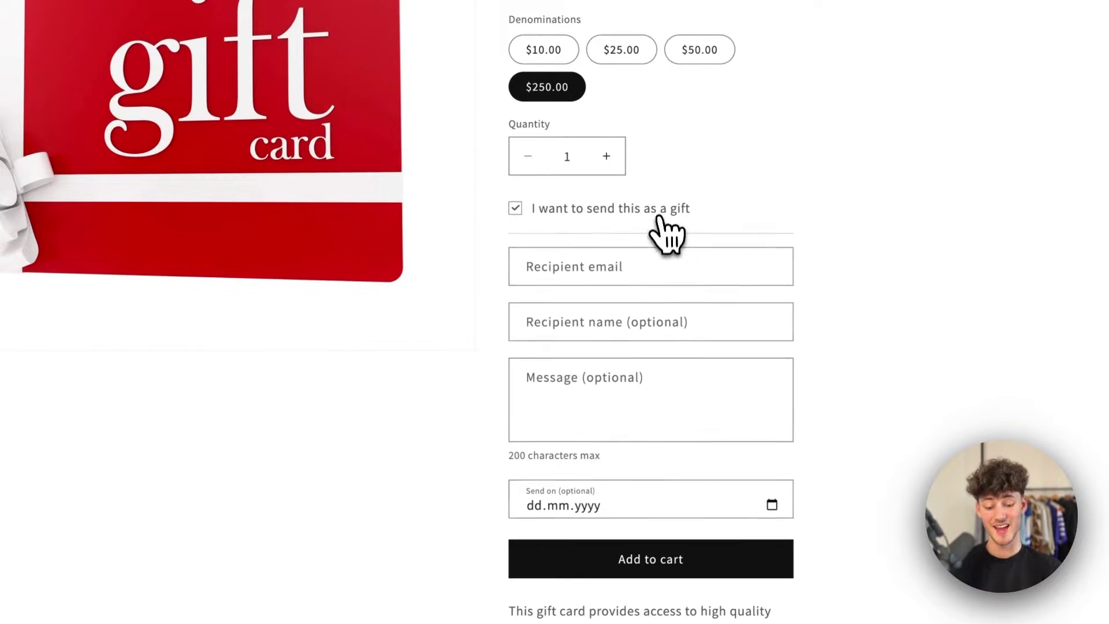
left_click(566, 267)
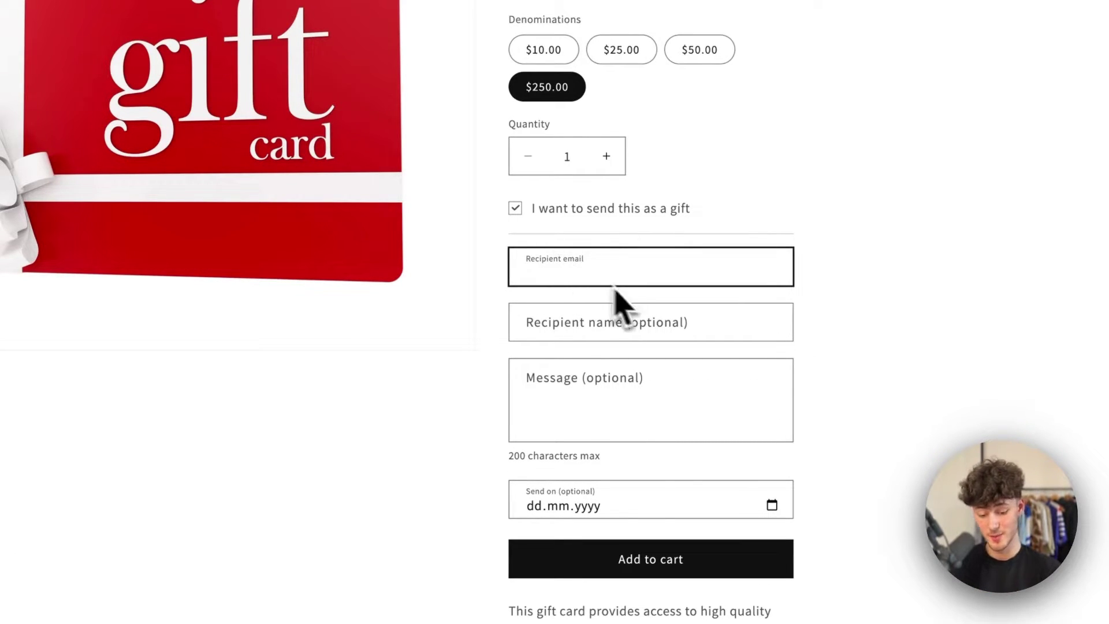
left_click(633, 323)
left_click(634, 376)
left_click(563, 508)
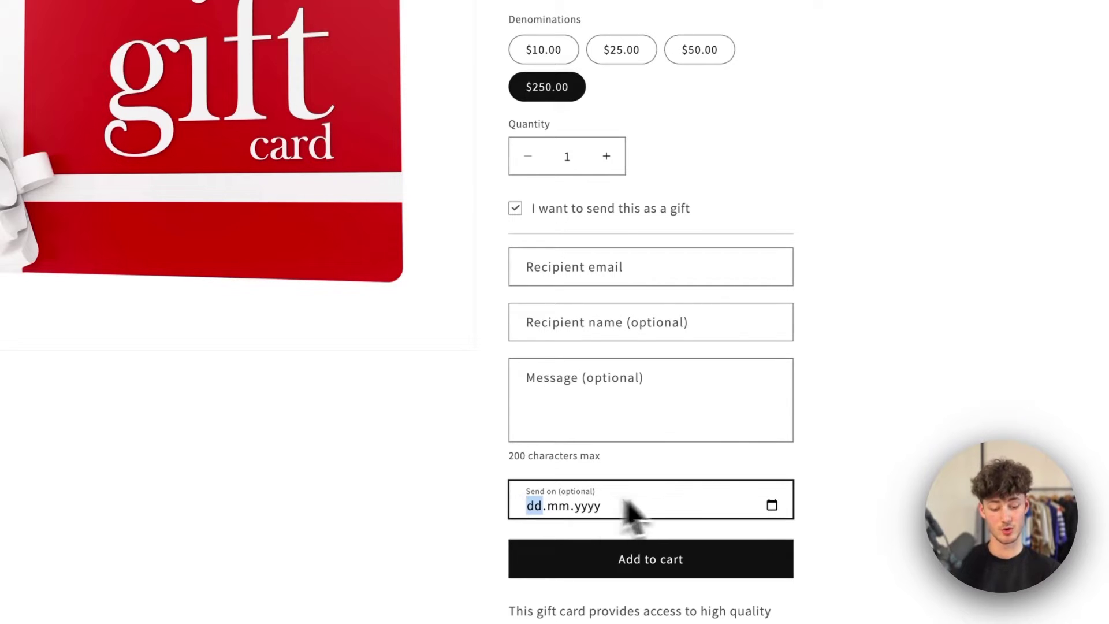
scroll(614, 503, "down", 2)
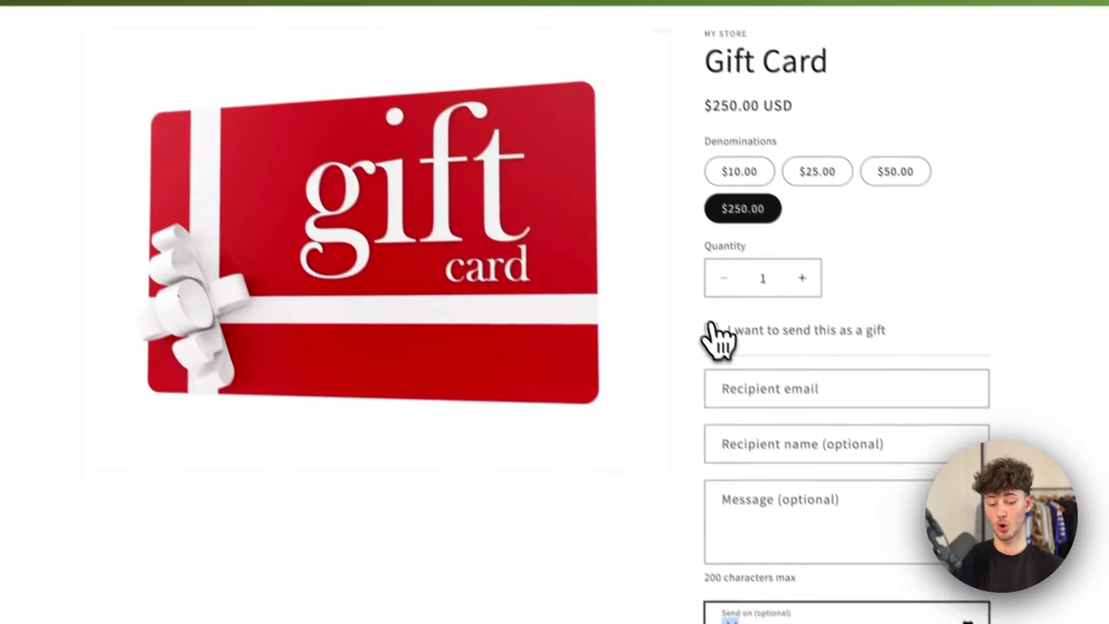
left_click(515, 101)
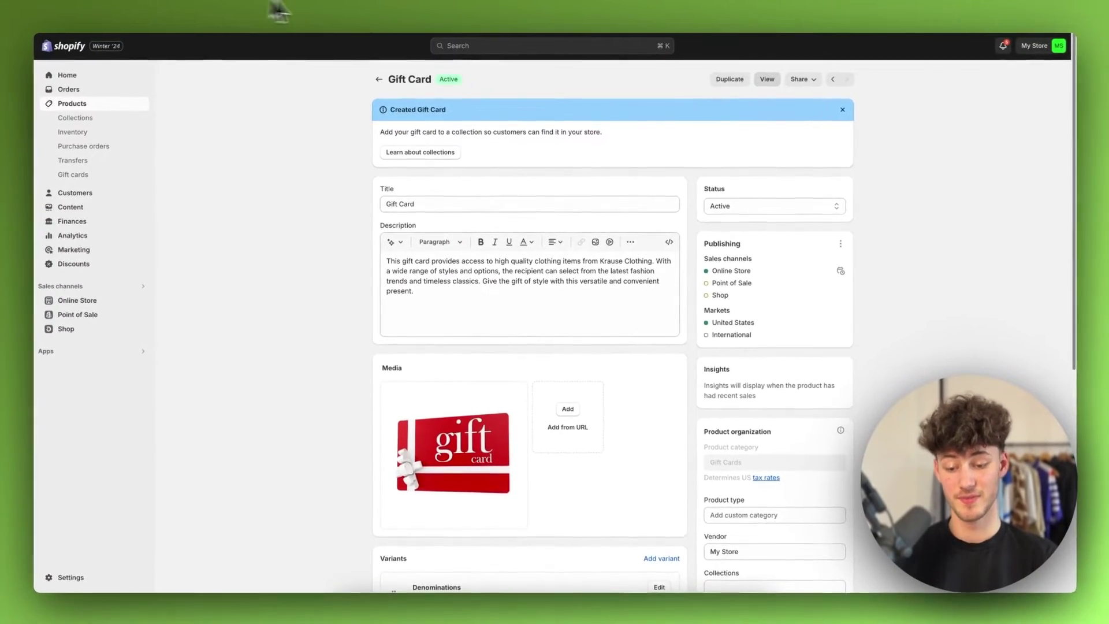
Leave the products list and start a new gift card from the Gift cards page.
left_click(380, 81)
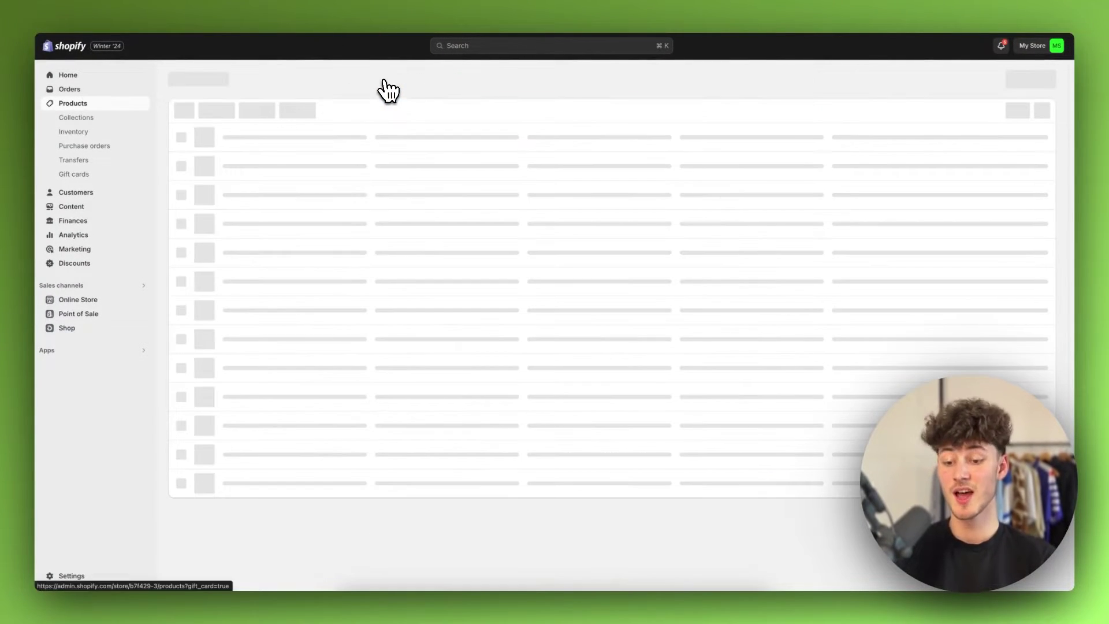
left_click(673, 269)
left_click(111, 182)
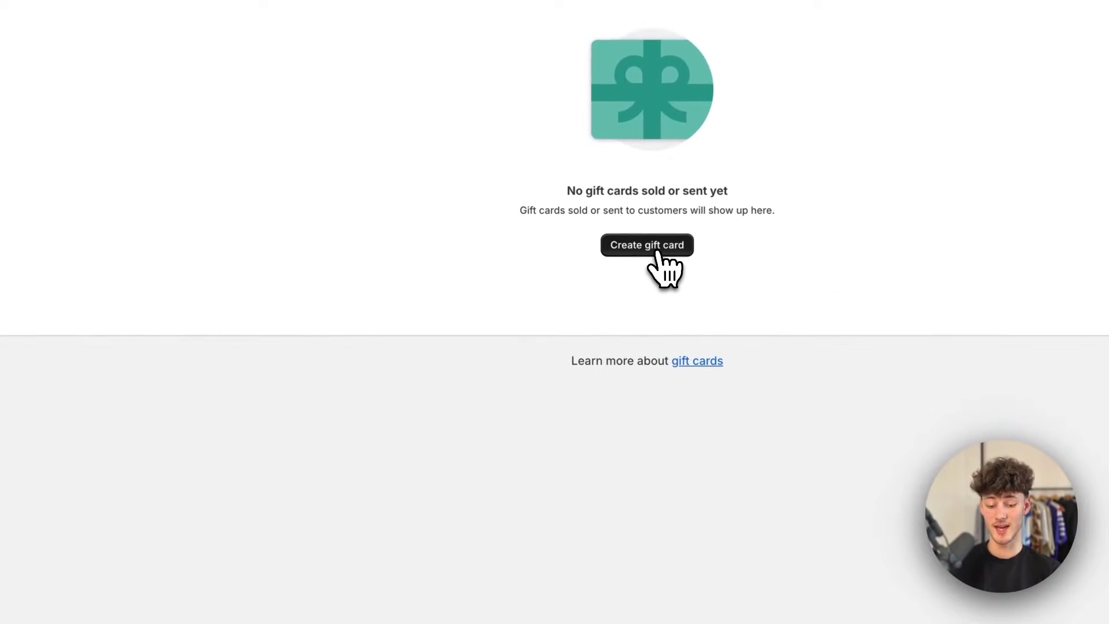
left_click(644, 254)
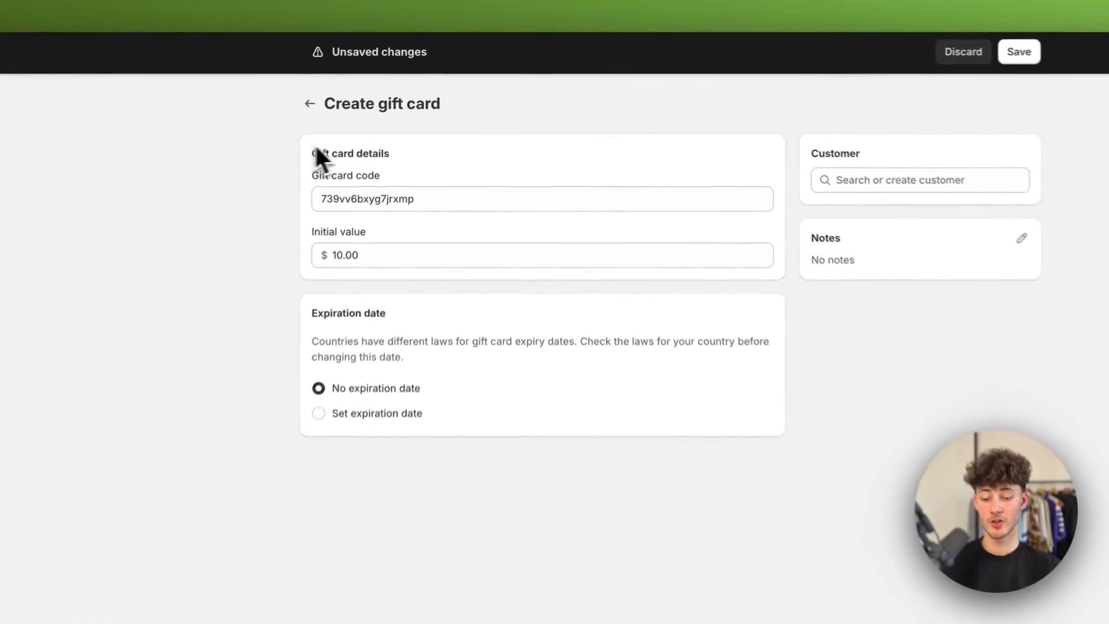
left_click_drag(306, 161, 434, 167)
left_click(294, 184)
Trim the INSTAGRAM_ gift card code's trailing characters to fit the 20-character limit.
left_click(432, 211)
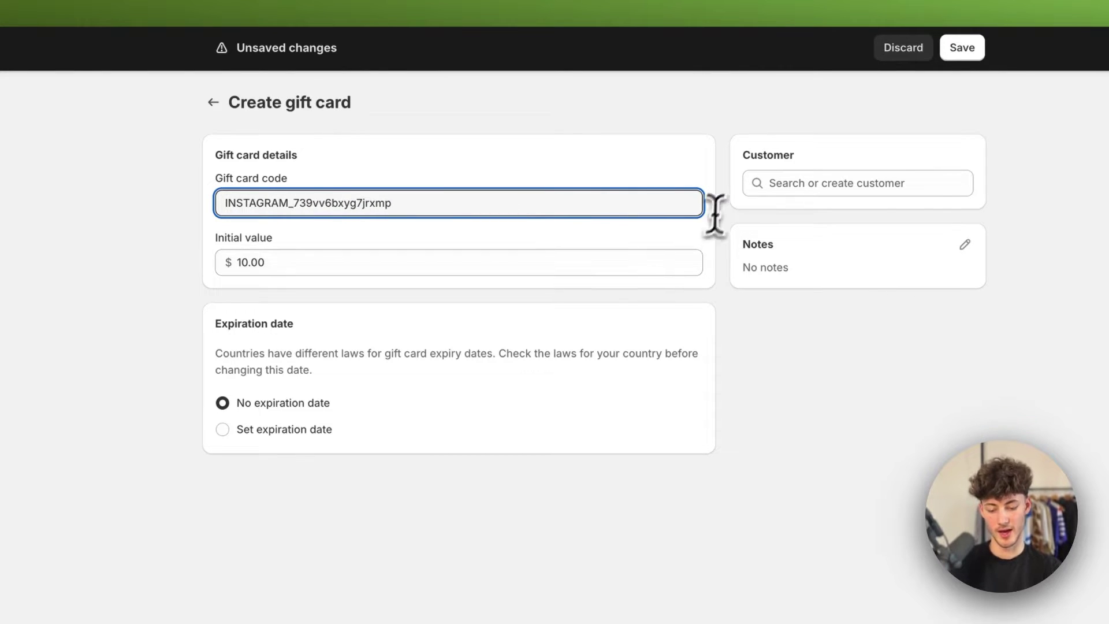
left_click_drag(702, 208, 300, 201)
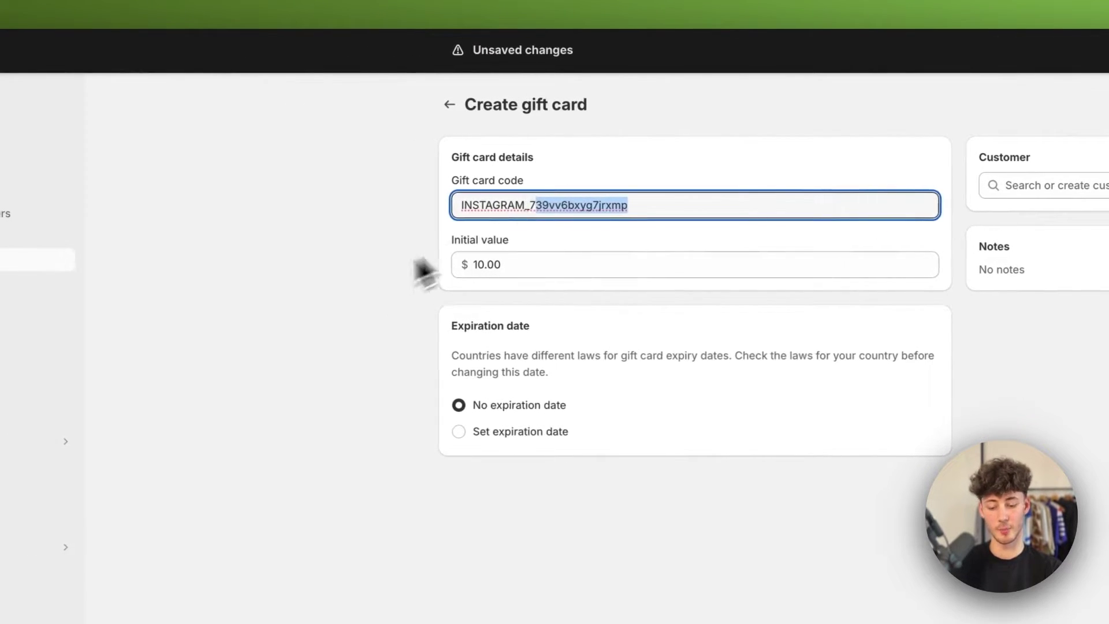
left_click(417, 261)
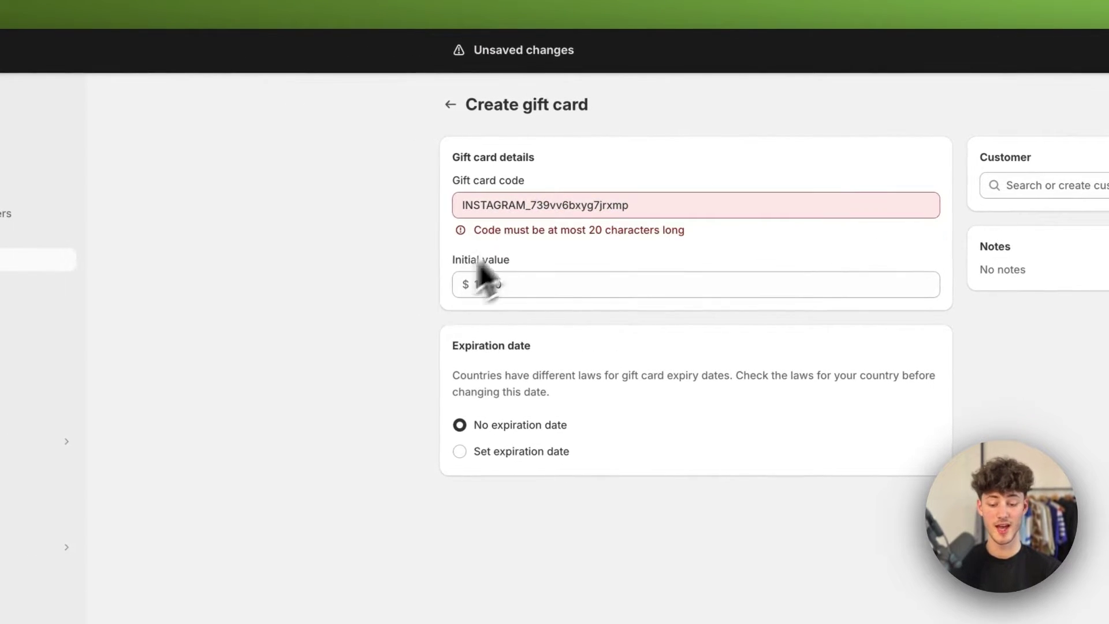
left_click(639, 205)
double_click(577, 204)
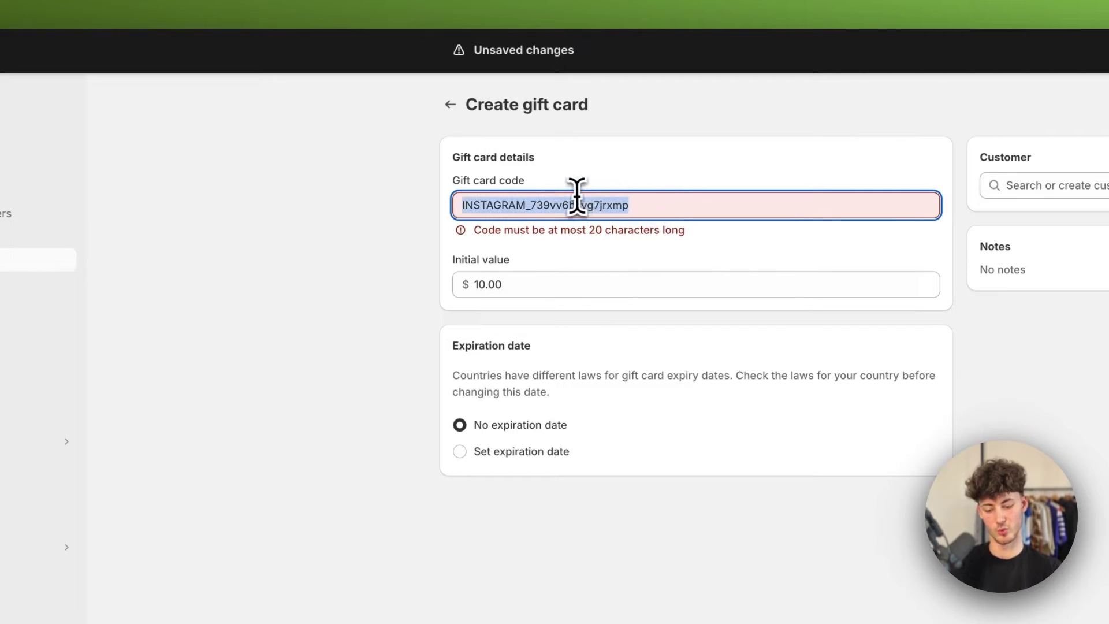
key("Left")
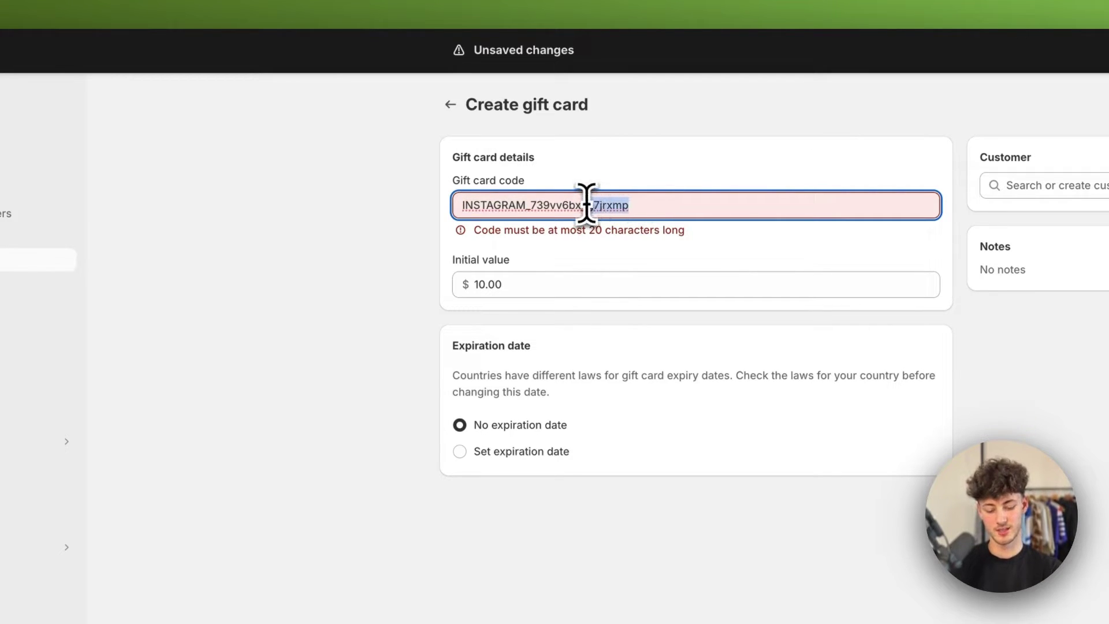
key("BackSpace")
left_click(329, 342)
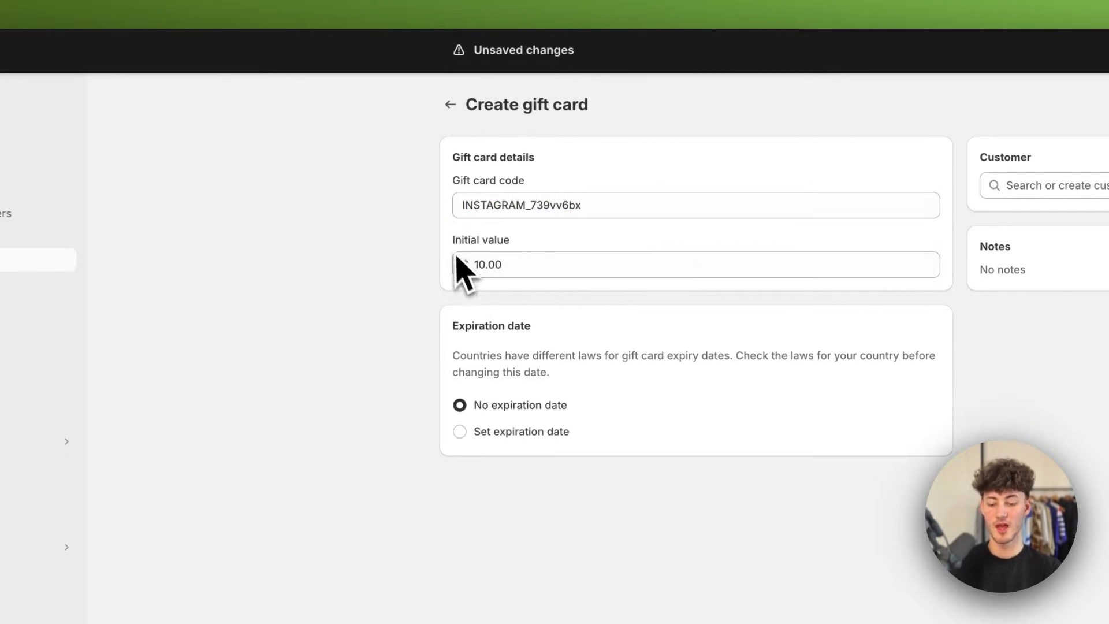
Change the gift card's initial value from 10.00 to 50.
double_click(498, 265)
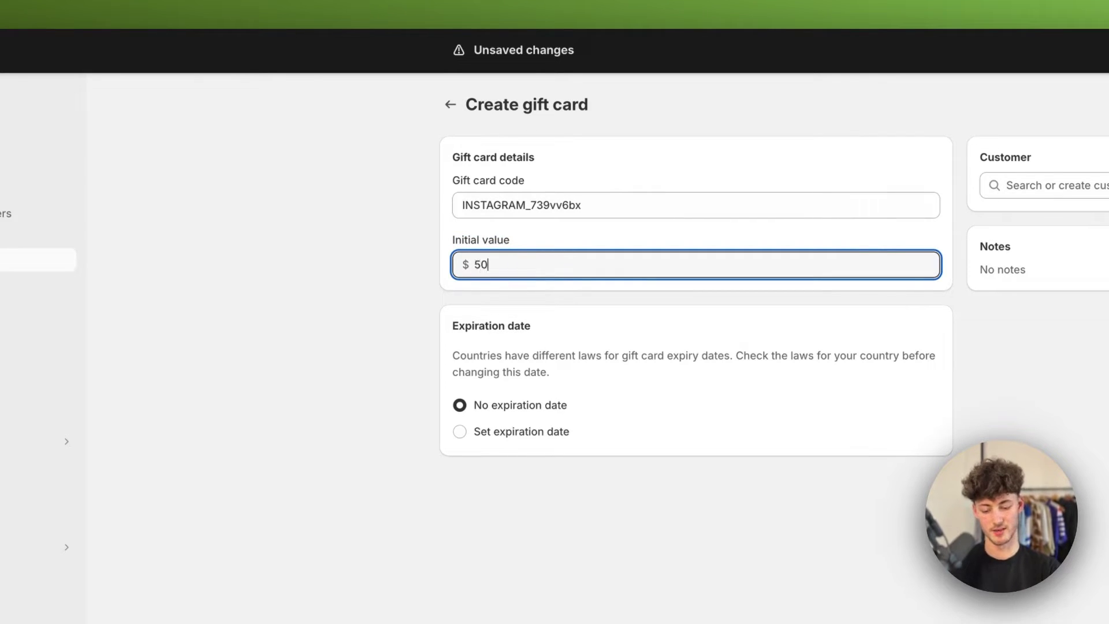
left_click(300, 315)
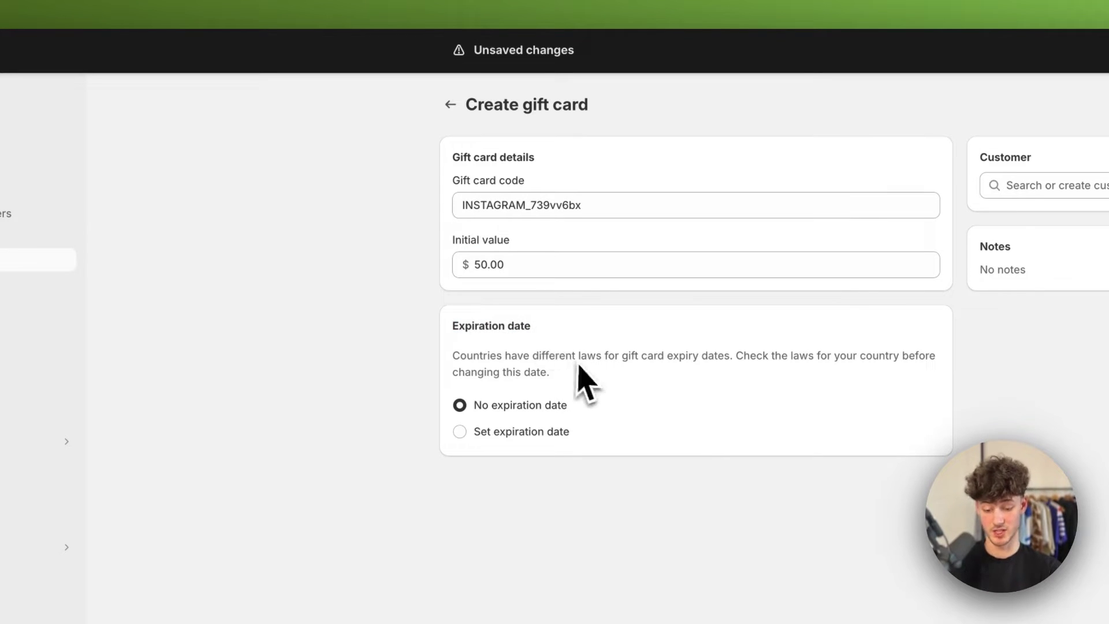
left_click_drag(527, 375, 636, 384)
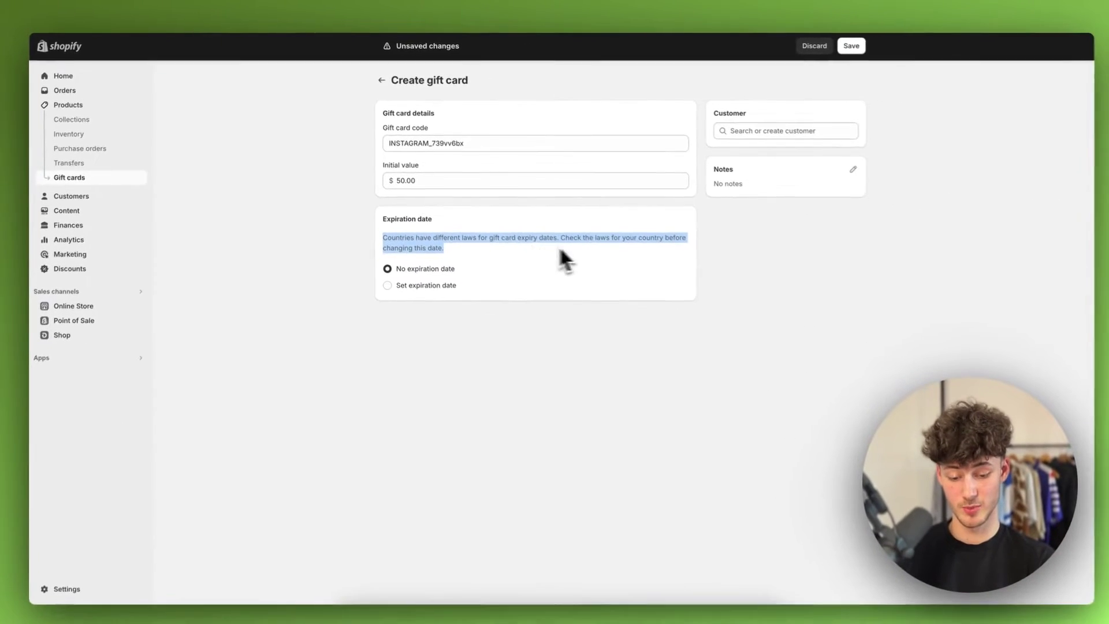
left_click(564, 232)
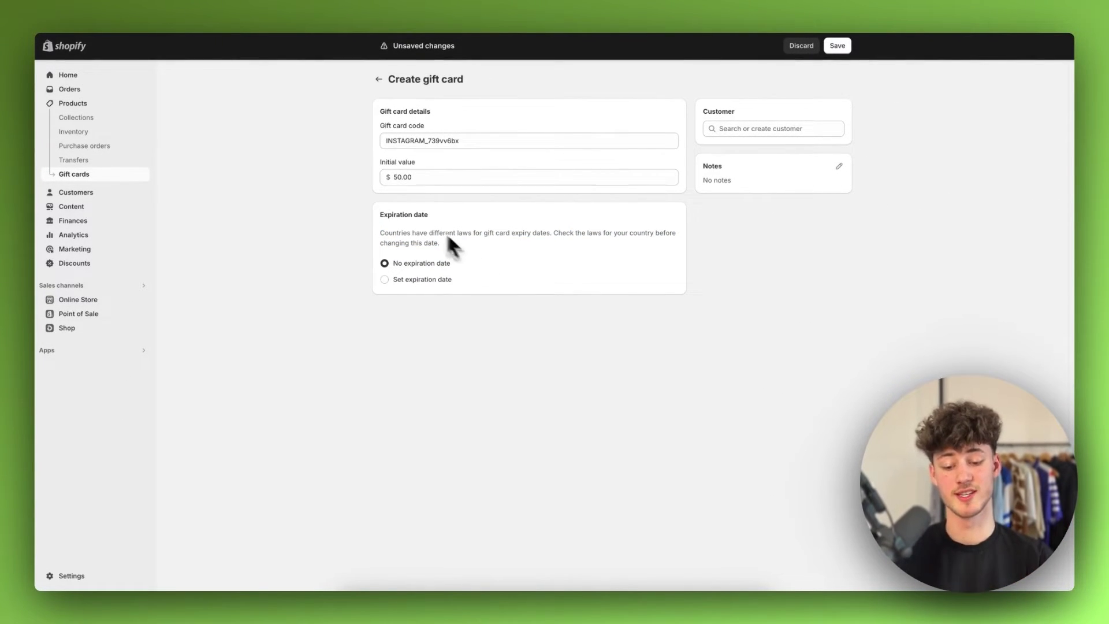
Try Set expiration date, then switch back to No expiration date.
left_click(425, 279)
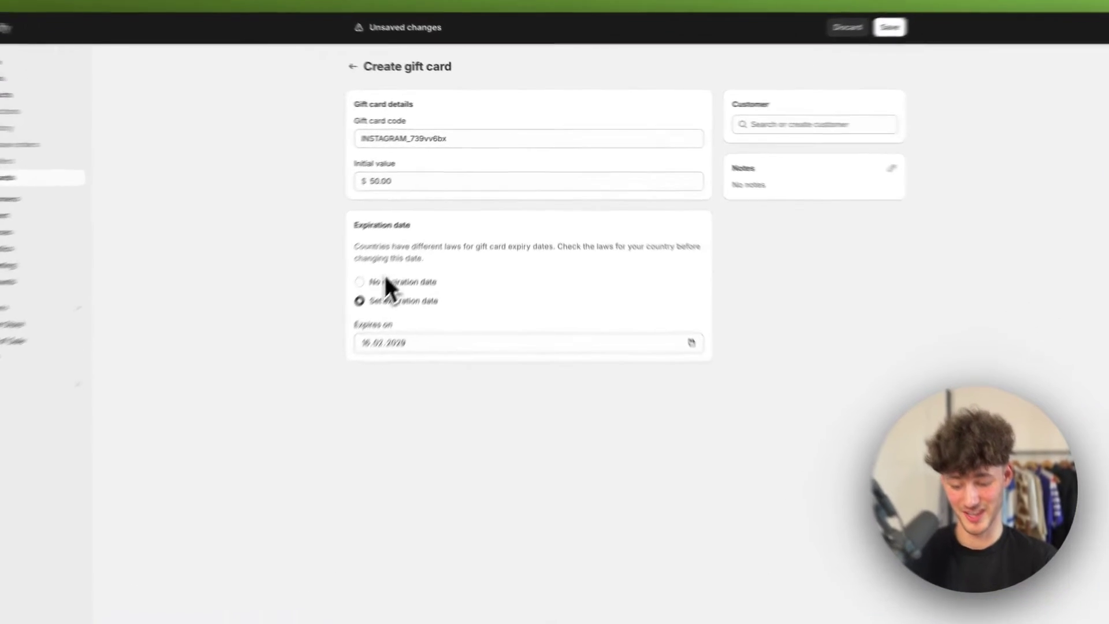
left_click(403, 264)
triple_click(399, 267)
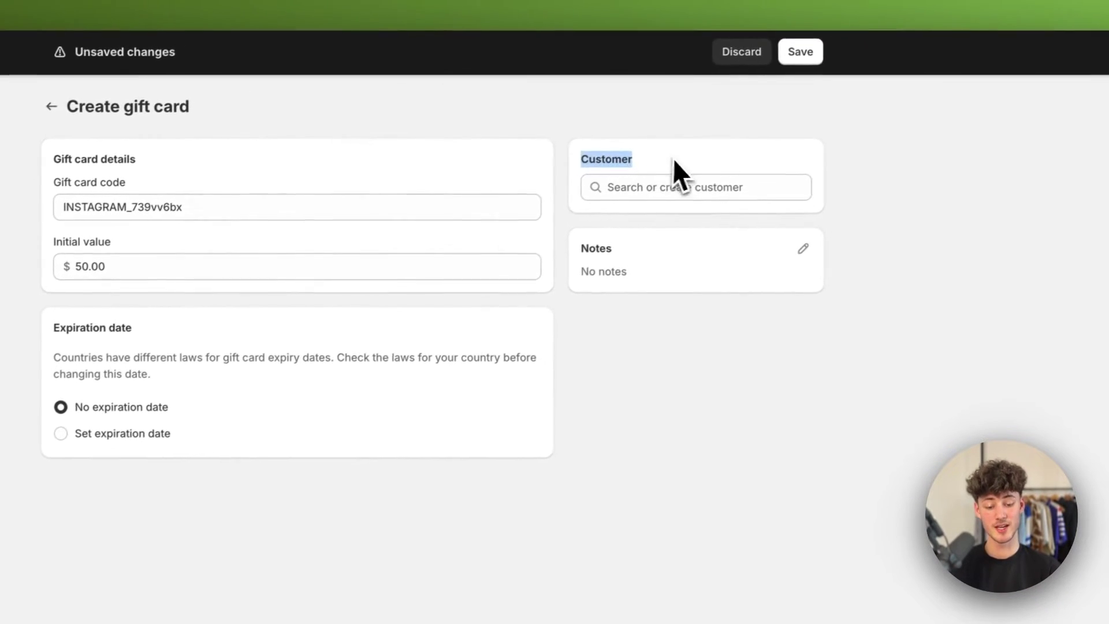
Create a new customer from the Customer search, entering their first and last name.
left_click(858, 113)
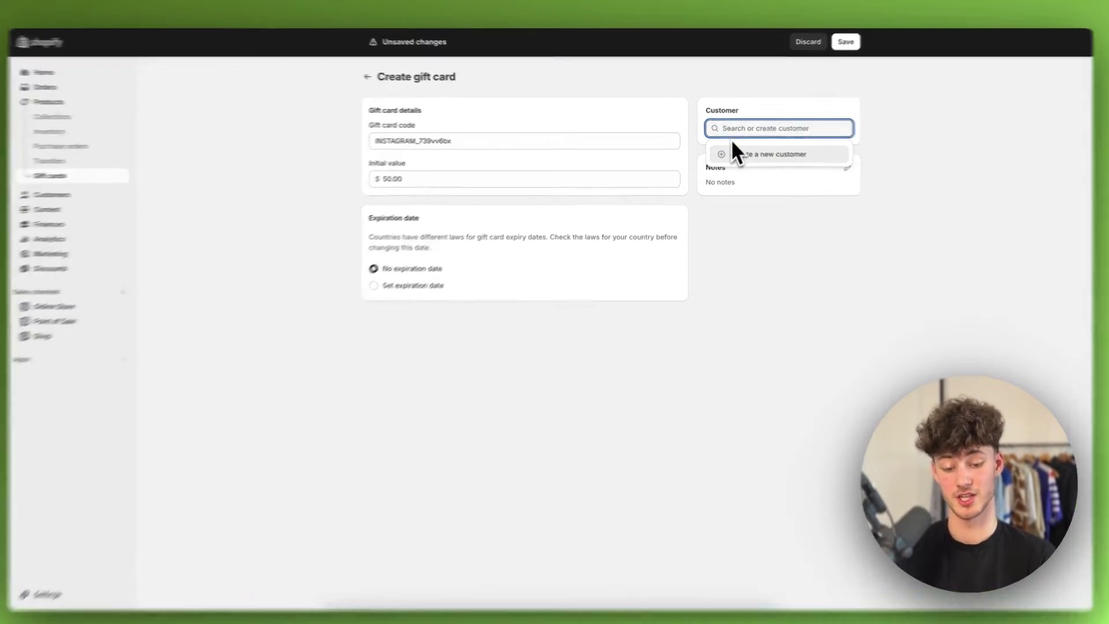
left_click(732, 152)
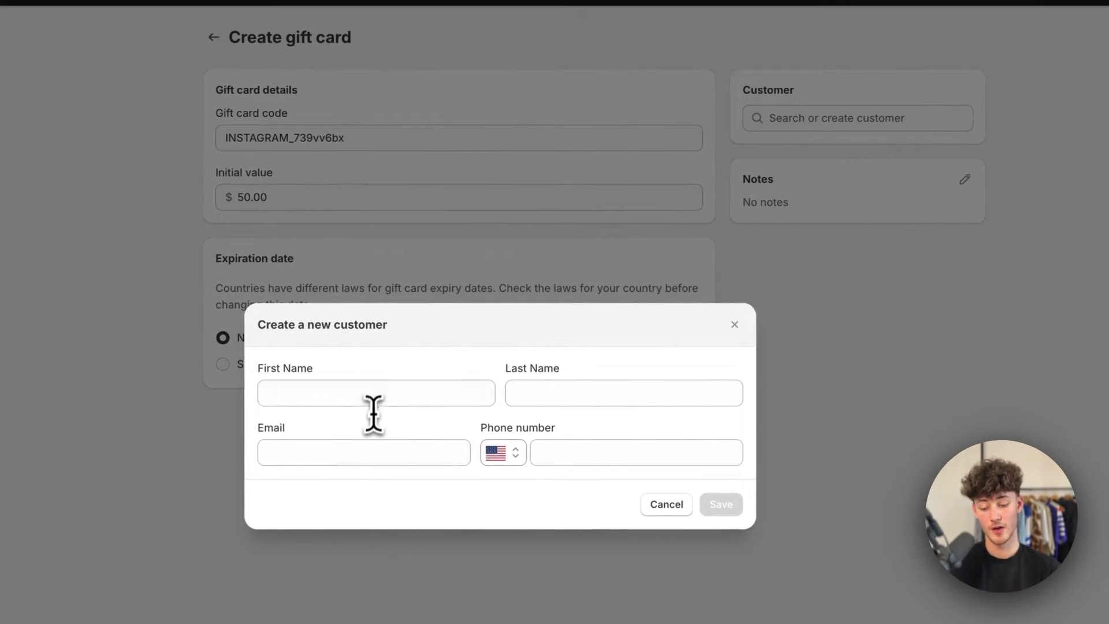
left_click(374, 404)
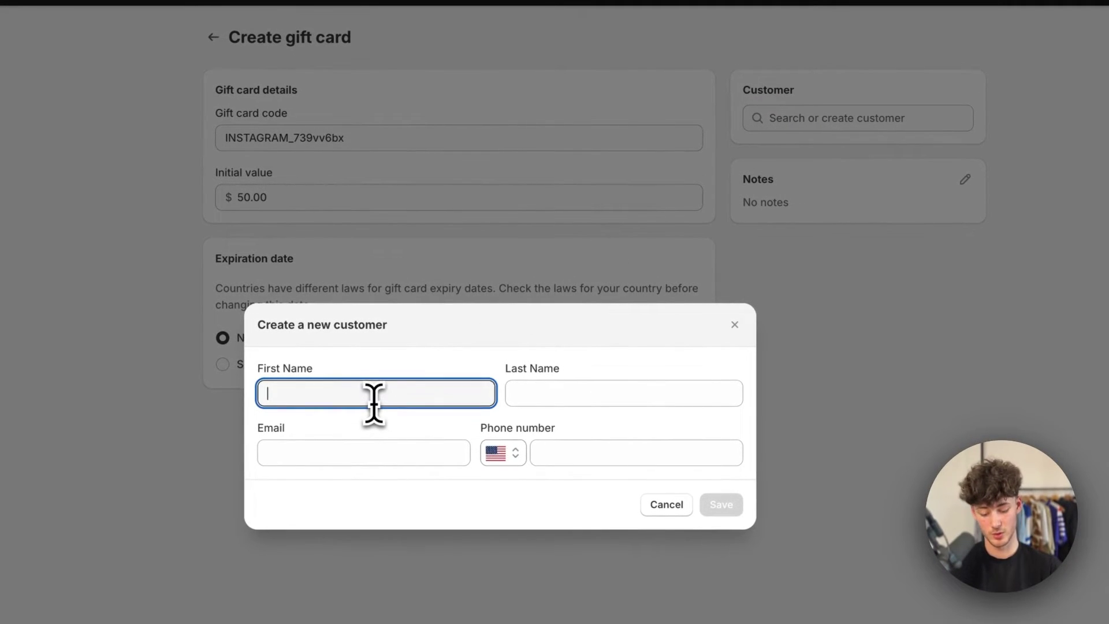
type("krause")
key("Tab")
type("k")
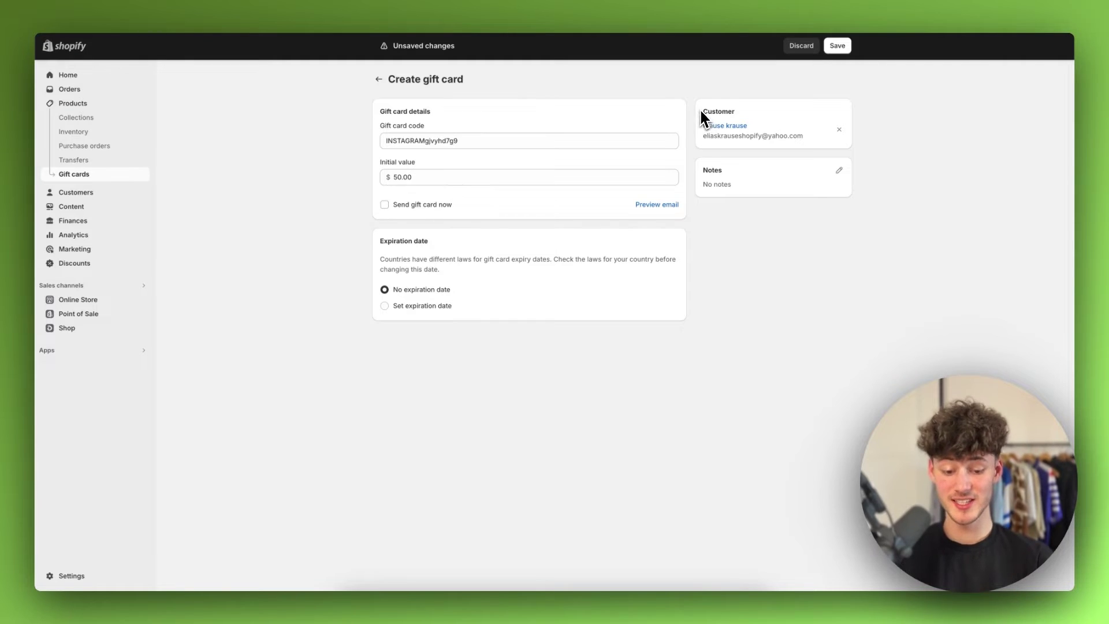
left_click_drag(702, 109, 800, 146)
left_click(804, 144)
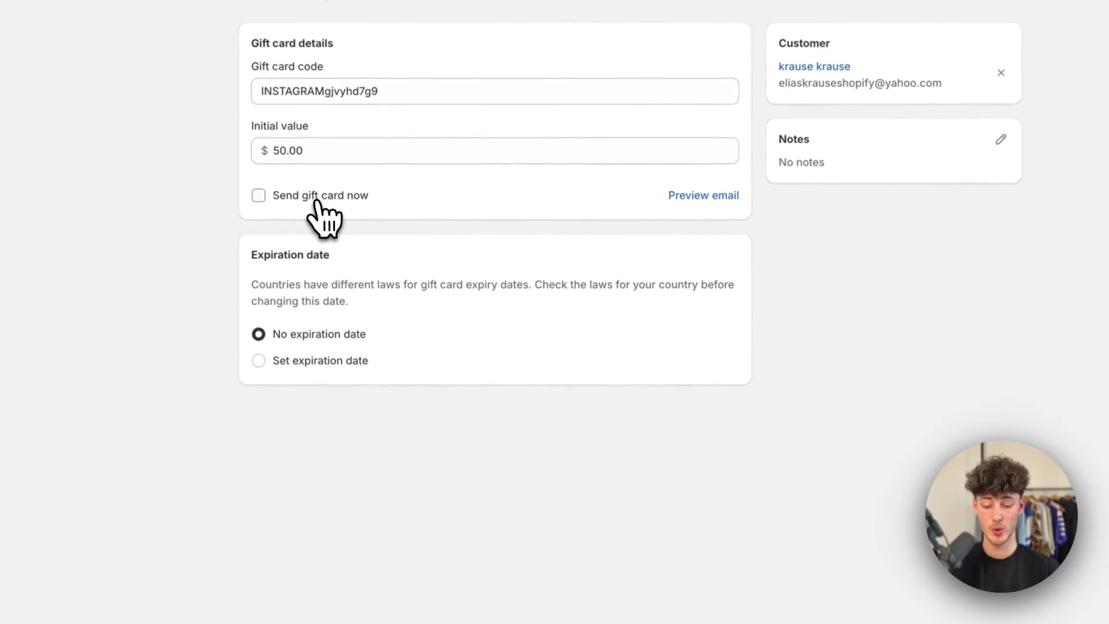
Turn on Send gift card now, preview the email, and save the $50 gift card.
left_click(317, 201)
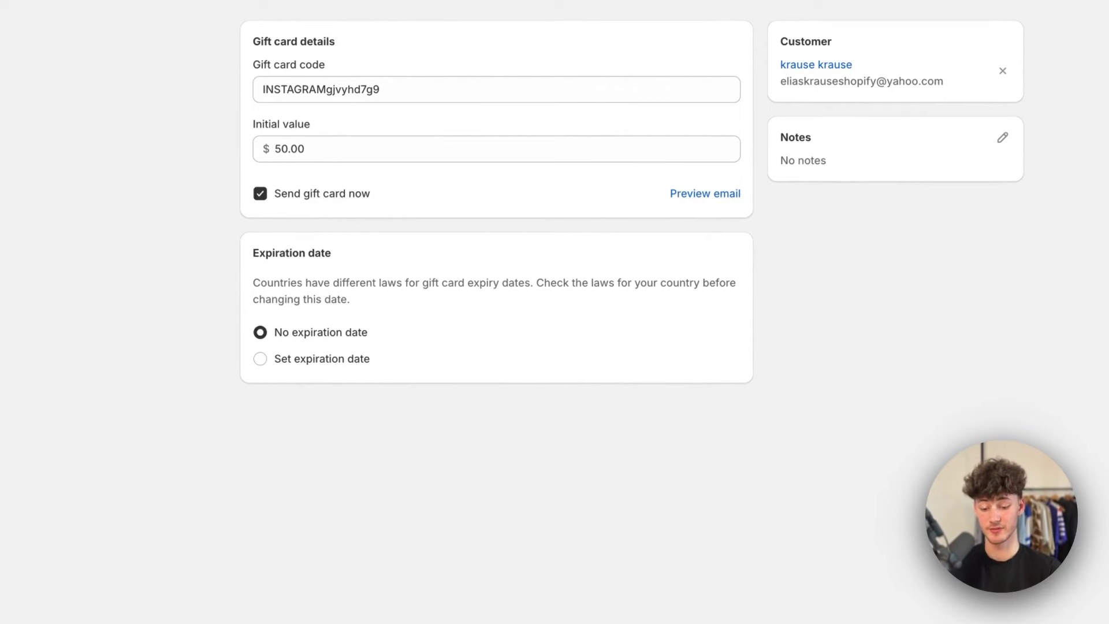
left_click(715, 198)
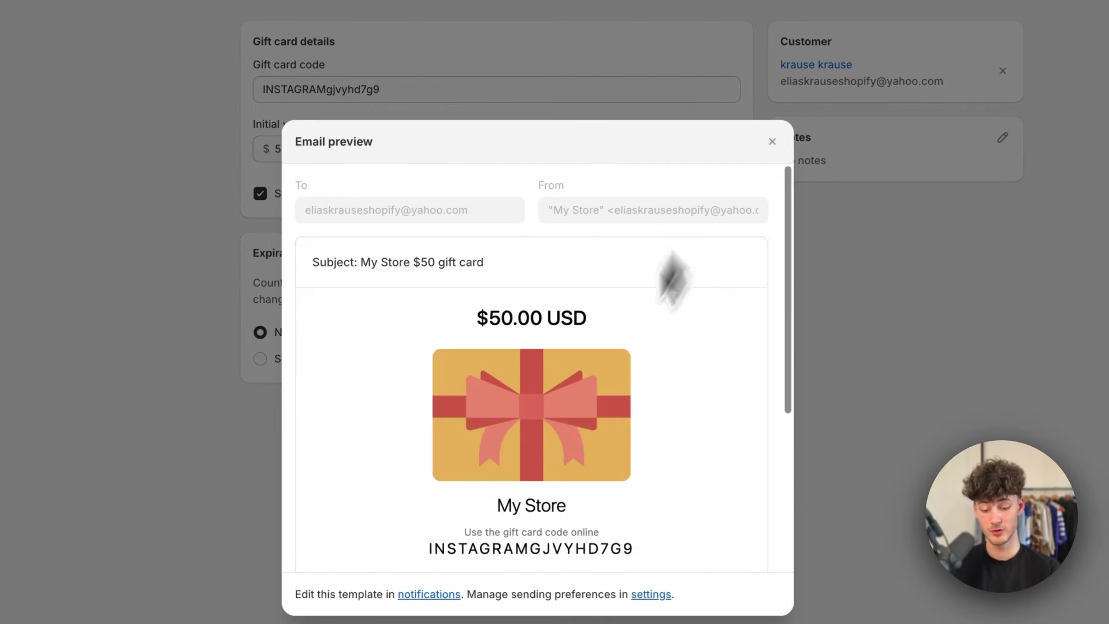
scroll(650, 405, "down", 3)
scroll(650, 404, "up", 1)
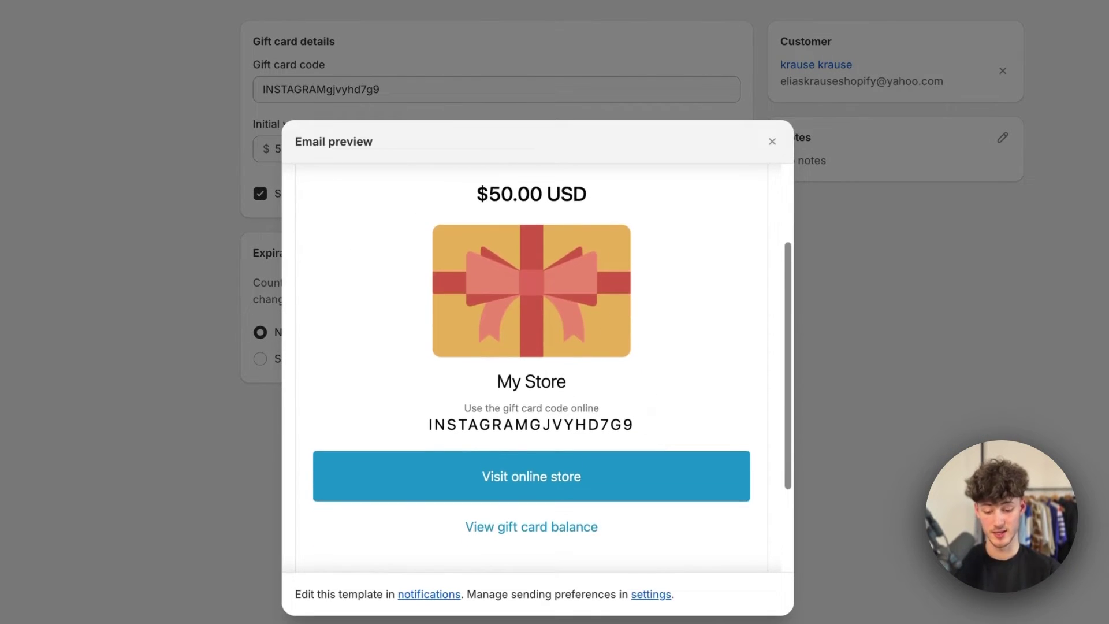
scroll(650, 405, "down", 2)
scroll(649, 404, "up", 4)
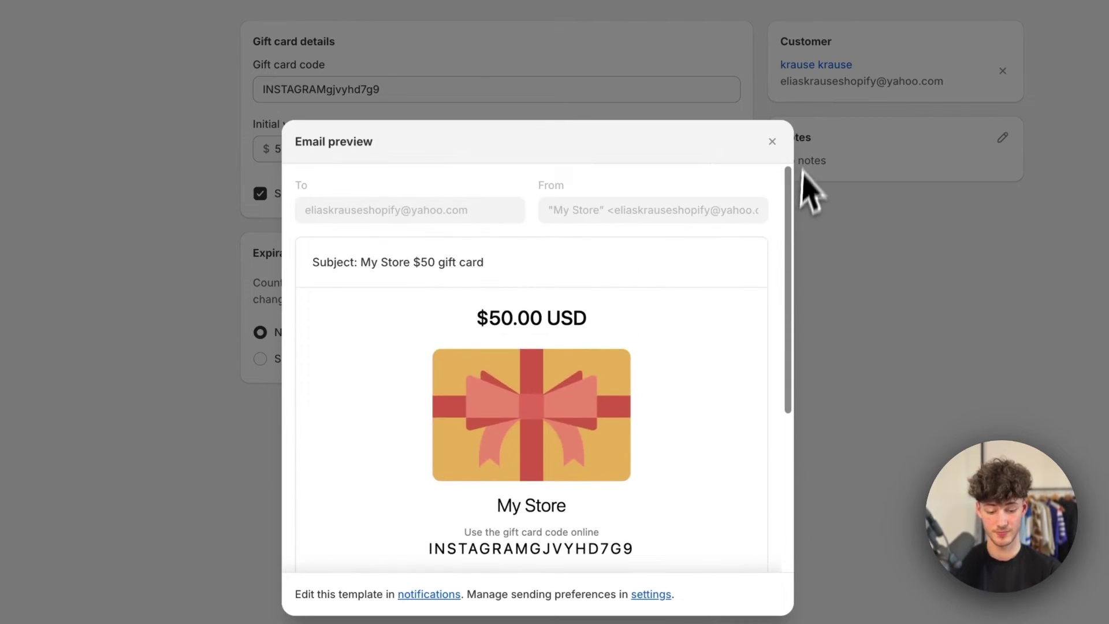
left_click(773, 142)
left_click(866, 27)
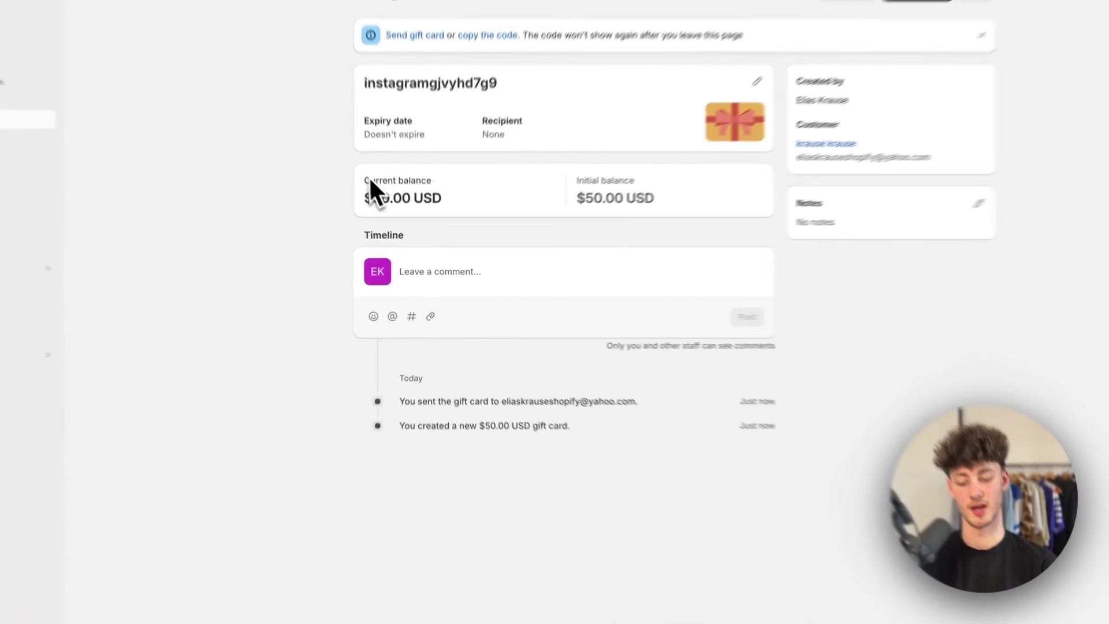
Review the $50.00 USD balance and the timeline entry about the card sent to the customer.
left_click_drag(376, 218, 443, 239)
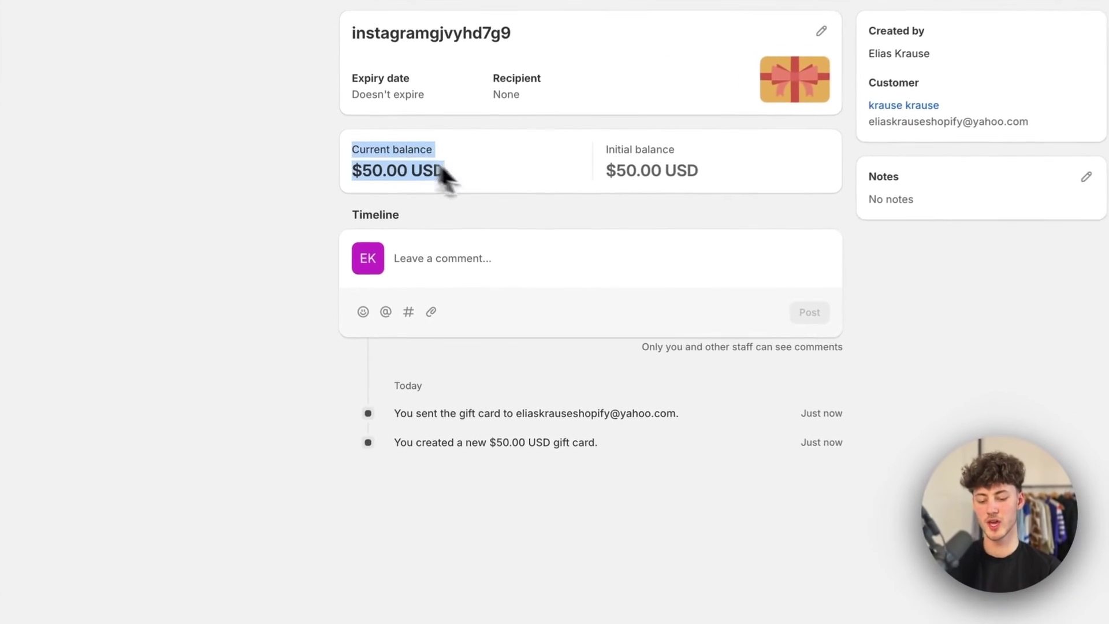
left_click(444, 235)
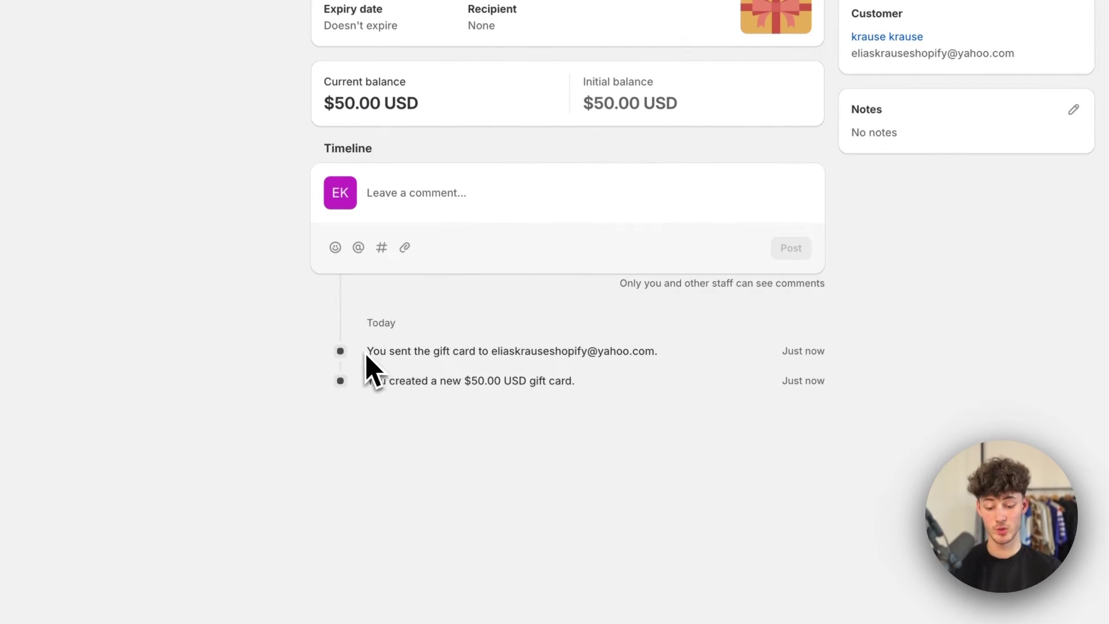
left_click_drag(365, 353, 572, 365)
left_click(656, 359)
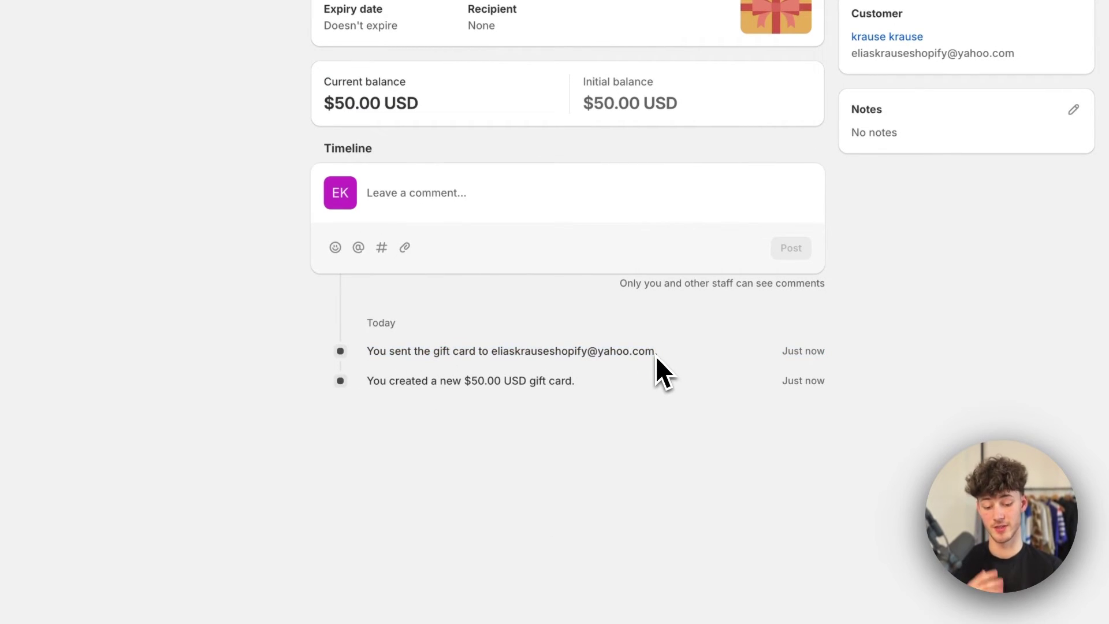
left_click_drag(514, 355, 718, 372)
left_click(718, 372)
Post the test comment 'dsfsdfdsf' on the gift card's timeline.
left_click(557, 196)
type("dsfsdfdsf")
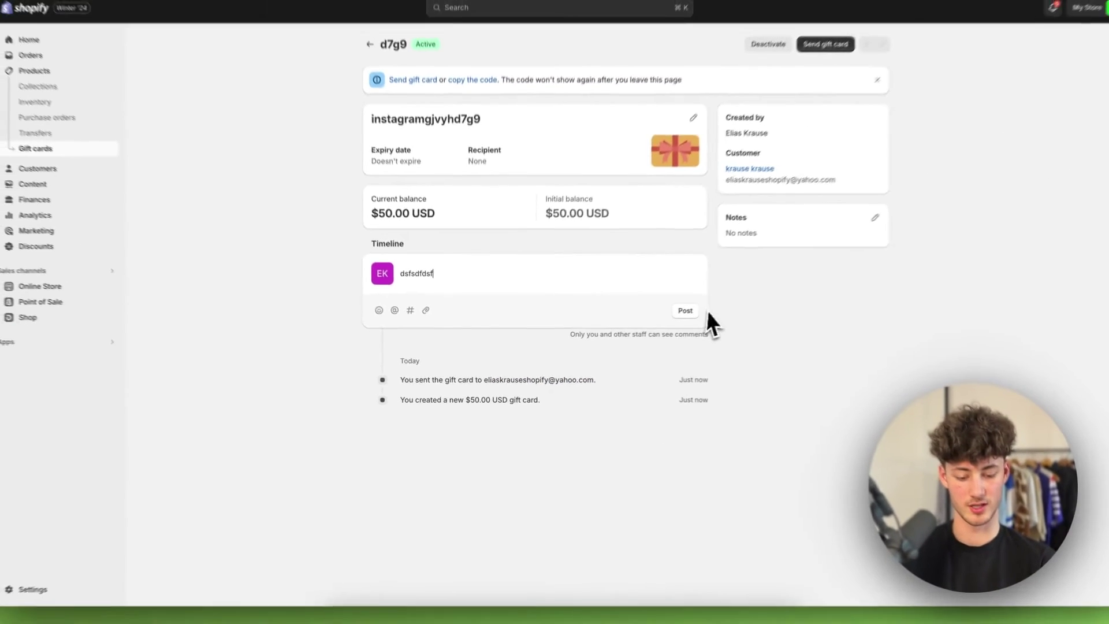
left_click(790, 249)
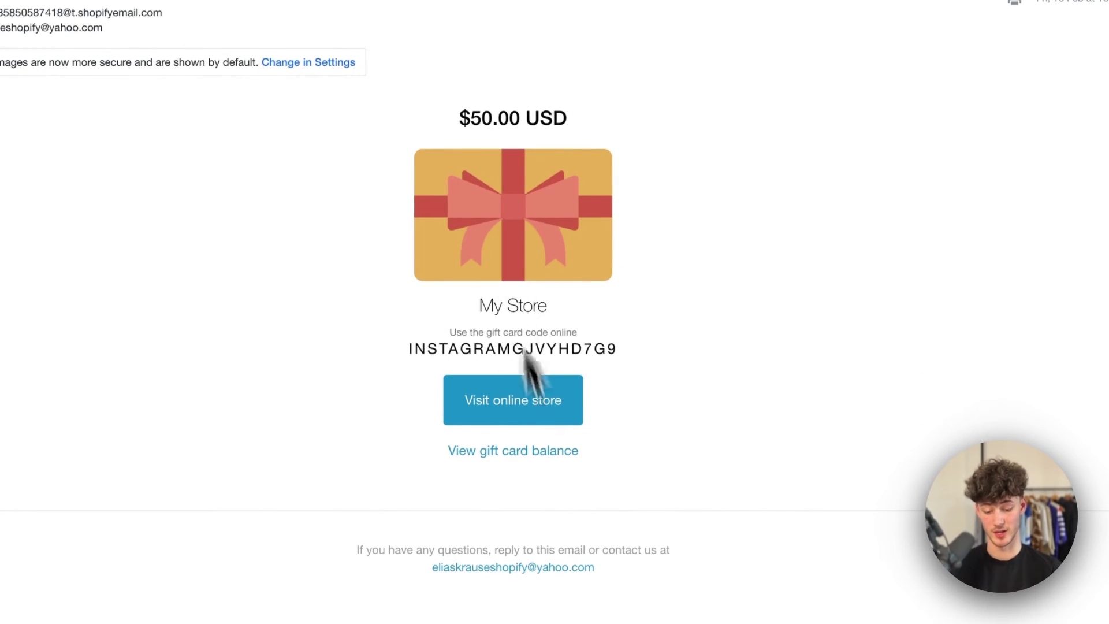
Select the gift card code in the received email, then open the free Shopify course link.
double_click(429, 352)
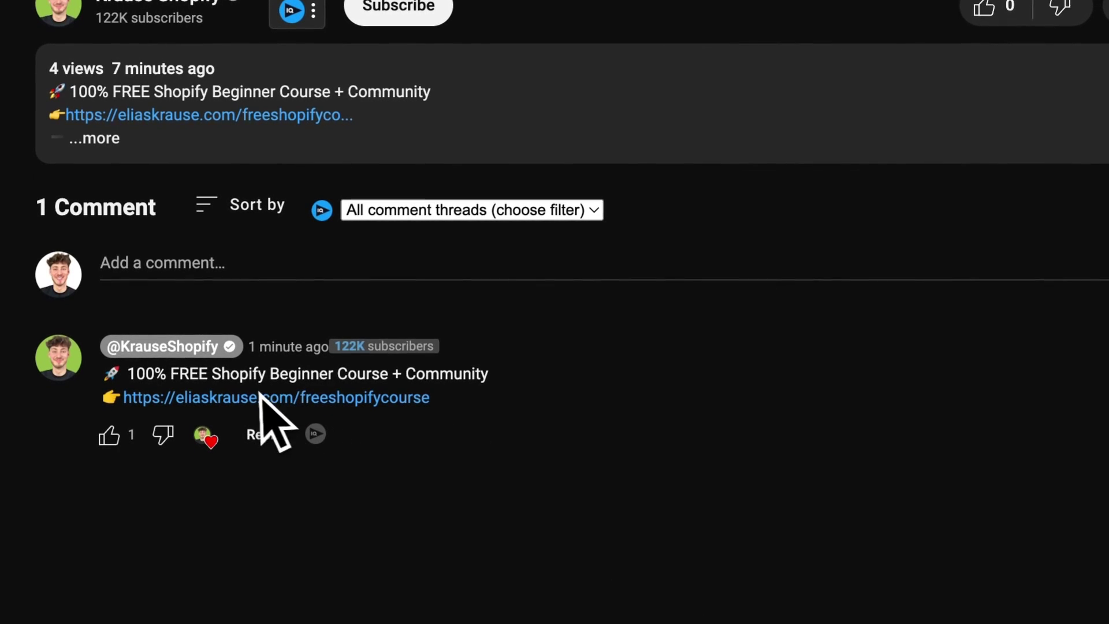
left_click(296, 398)
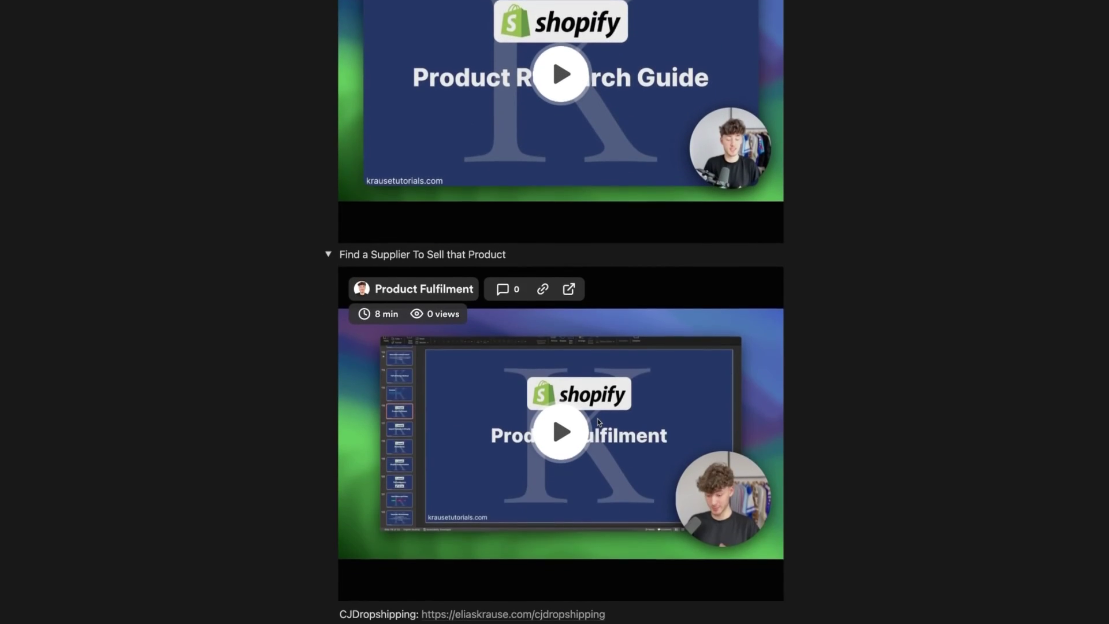
scroll(598, 421, "down", 10)
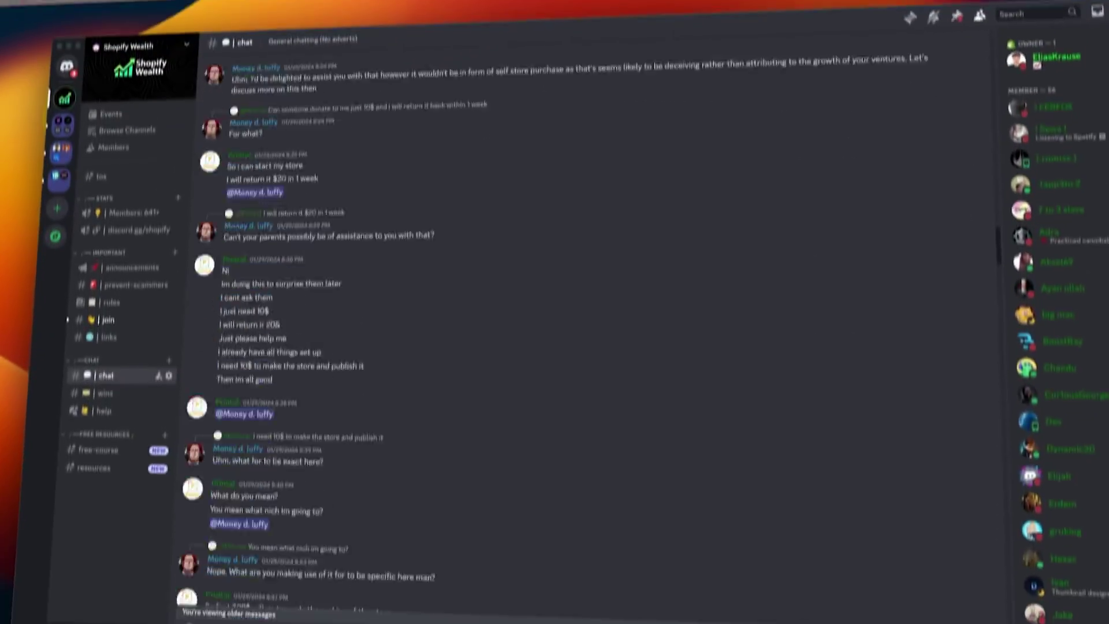
scroll(520, 312, "up", 15)
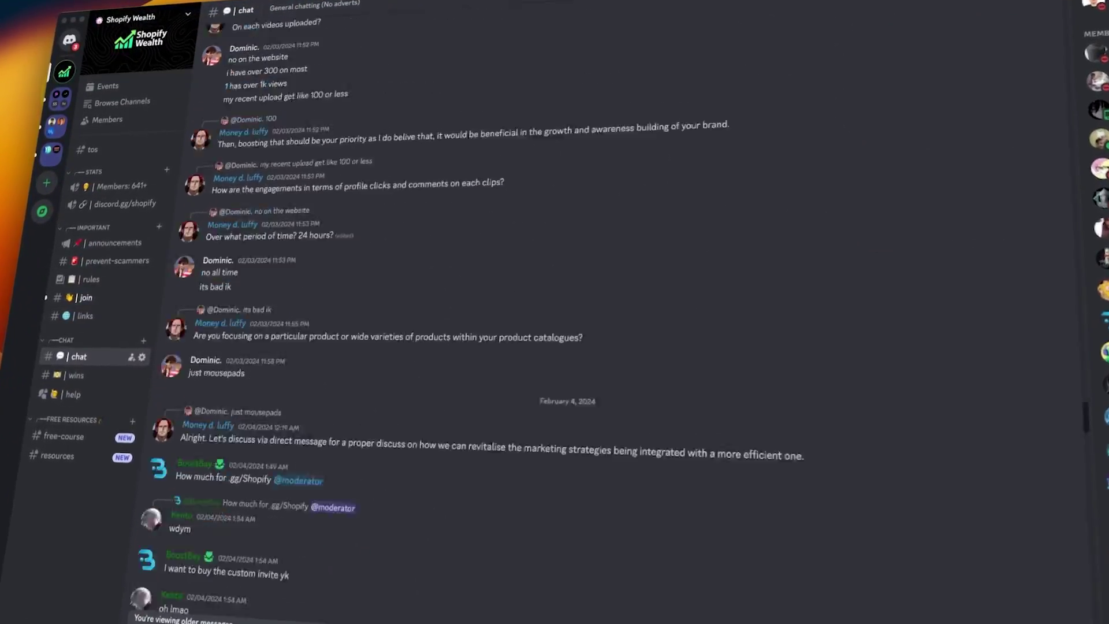